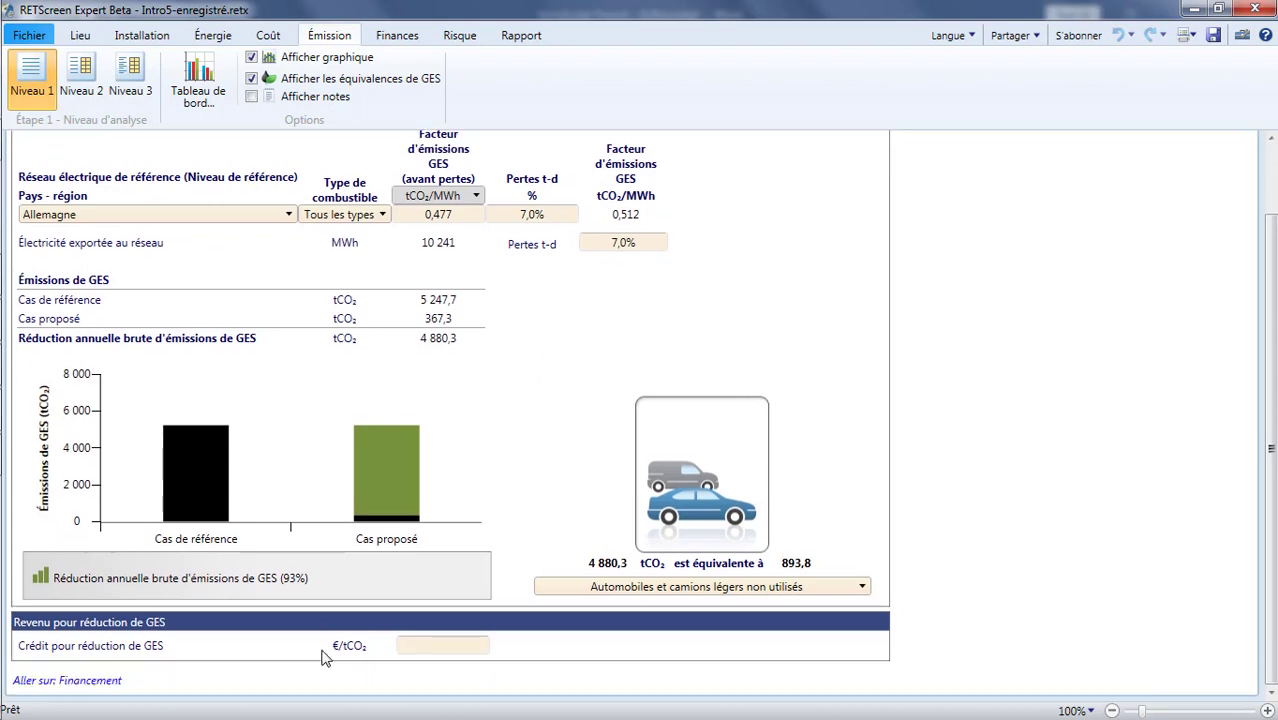
# Step: Review the analysis levels offered for the emission and financial analyses and the countries available for the reference electricity grid
pyautogui.scroll(1, 322, 657)
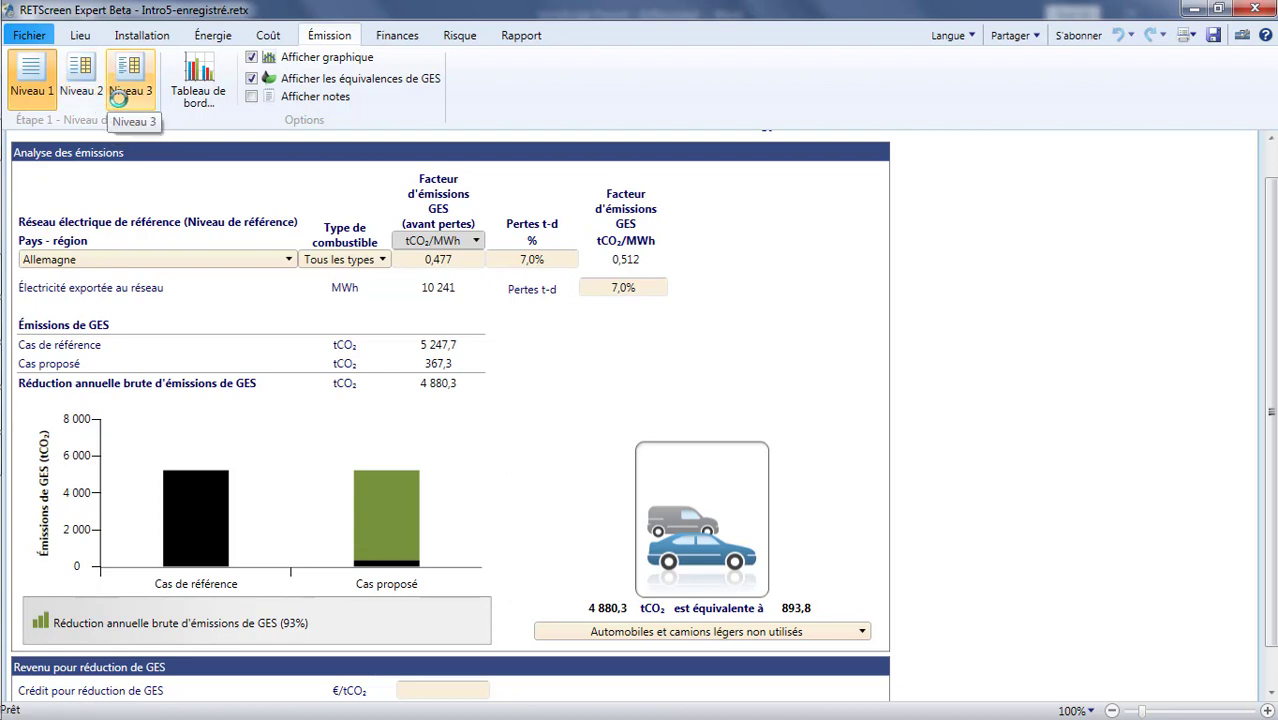
pyautogui.click(385, 37)
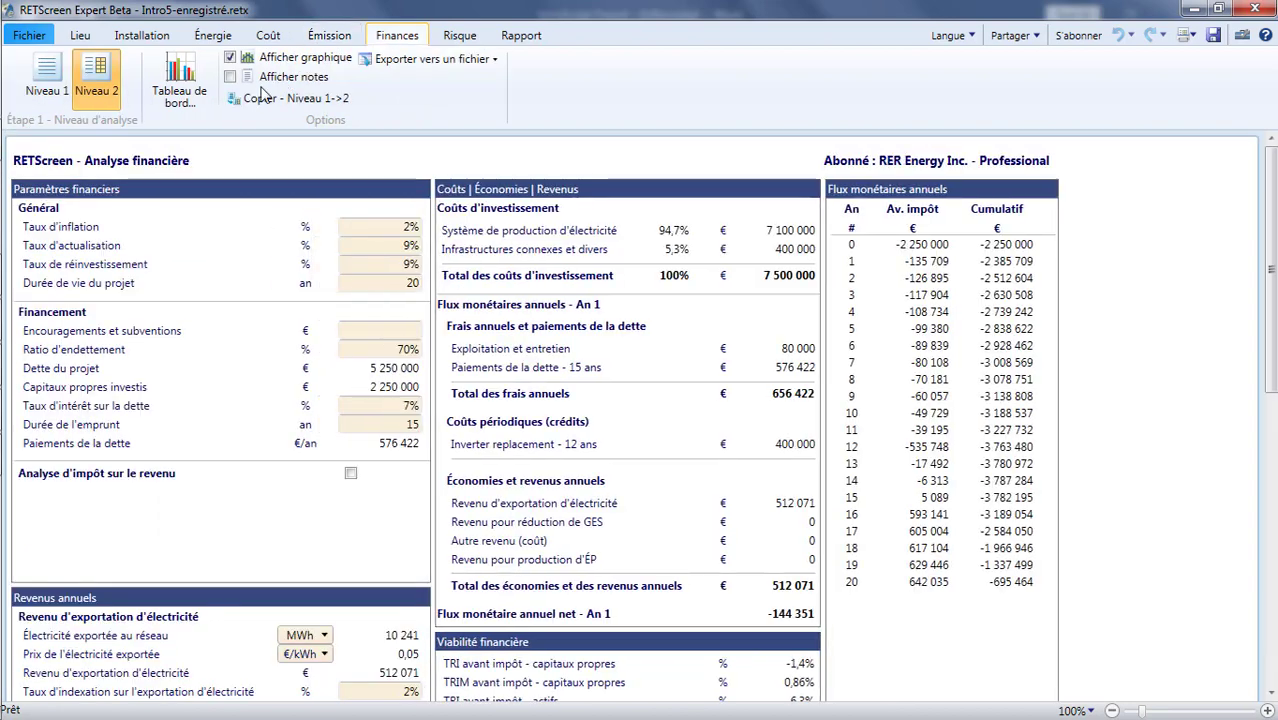
pyautogui.click(315, 38)
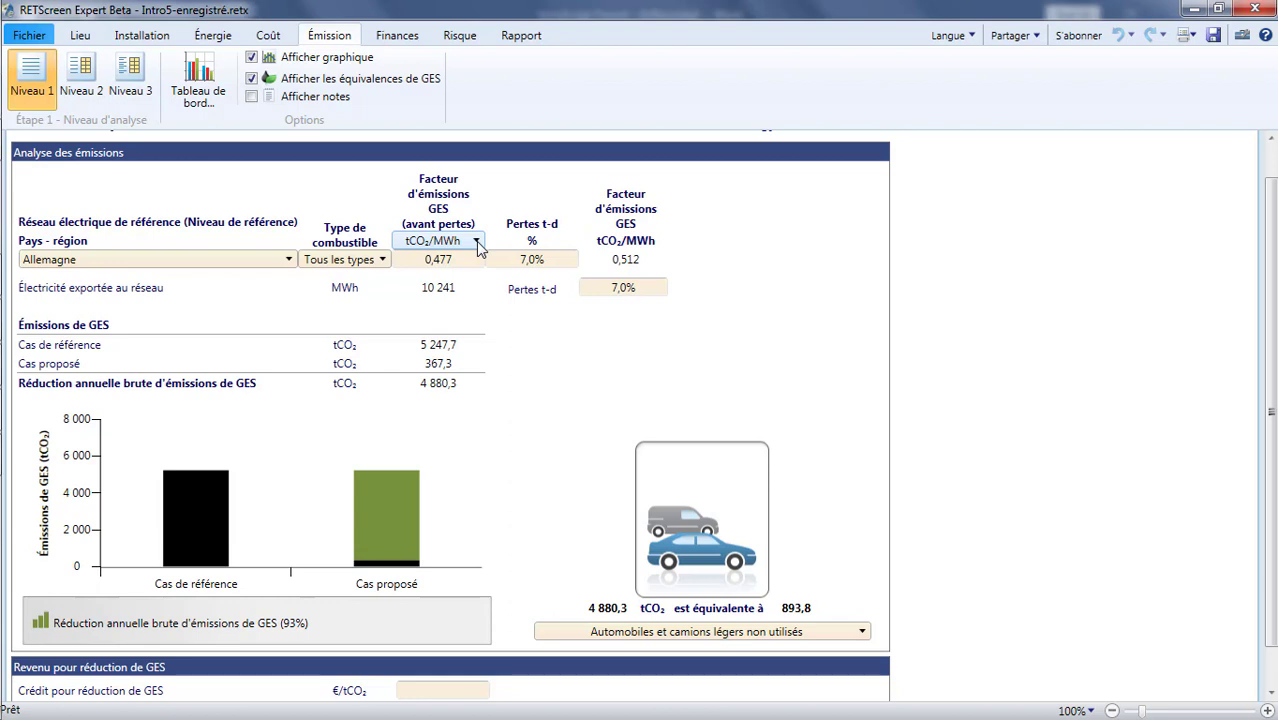
pyautogui.click(289, 260)
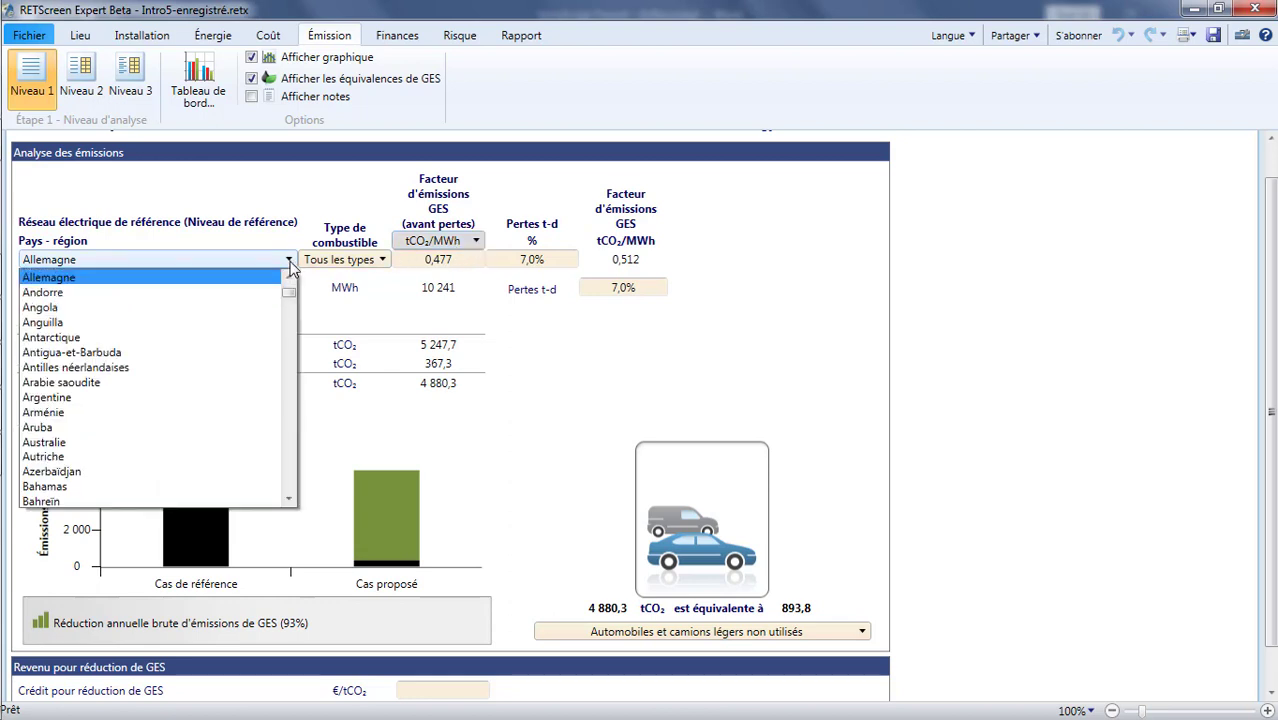
pyautogui.moveTo(288, 295)
pyautogui.mouseDown()
pyautogui.moveTo(288, 495)
pyautogui.moveTo(362, 354)
pyautogui.moveTo(290, 275)
pyautogui.mouseUp()
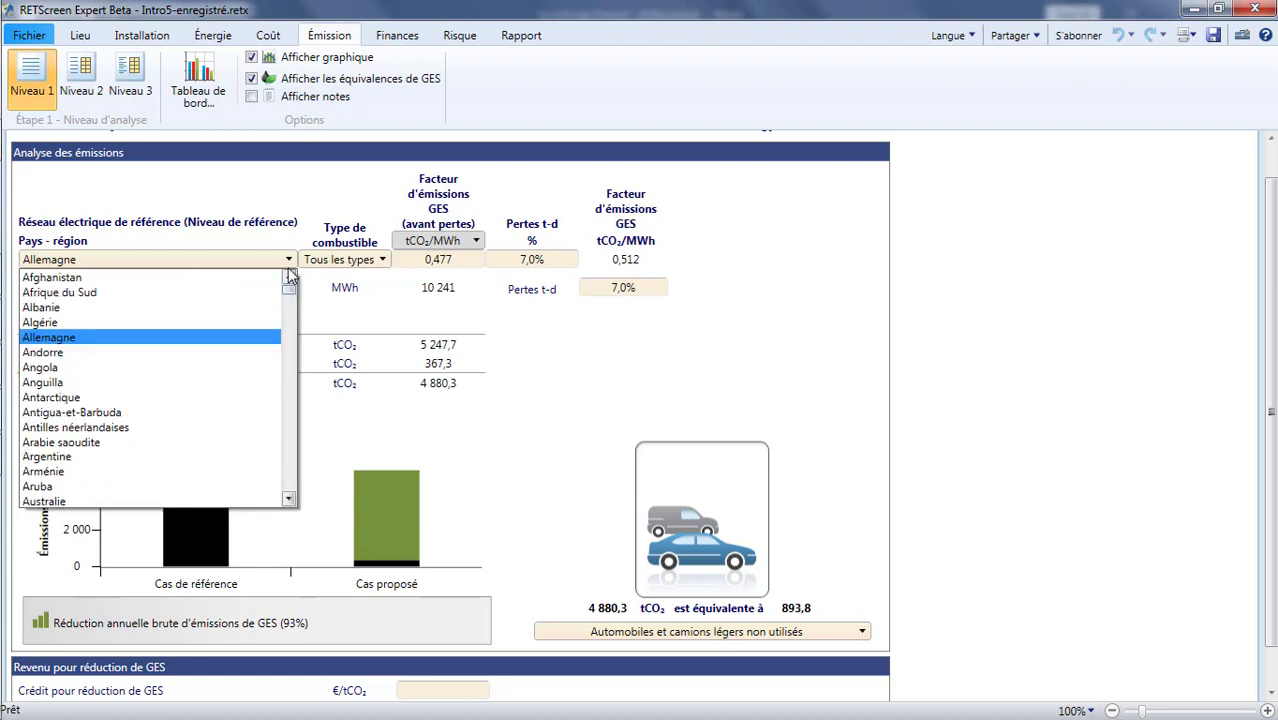
pyautogui.click(305, 213)
# Step: Set the reference grid's GHG emission factor before losses to 0,4 tCO₂/MWh
pyautogui.click(457, 264)
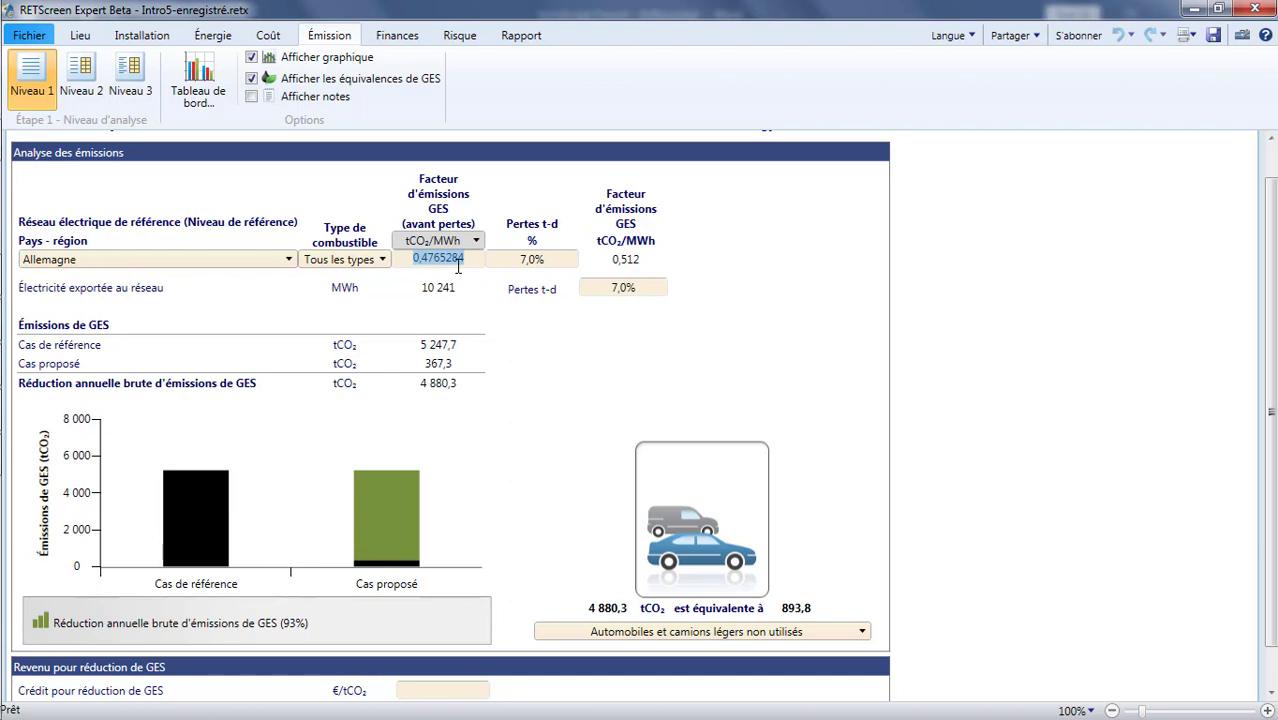
pyautogui.write('0,4')
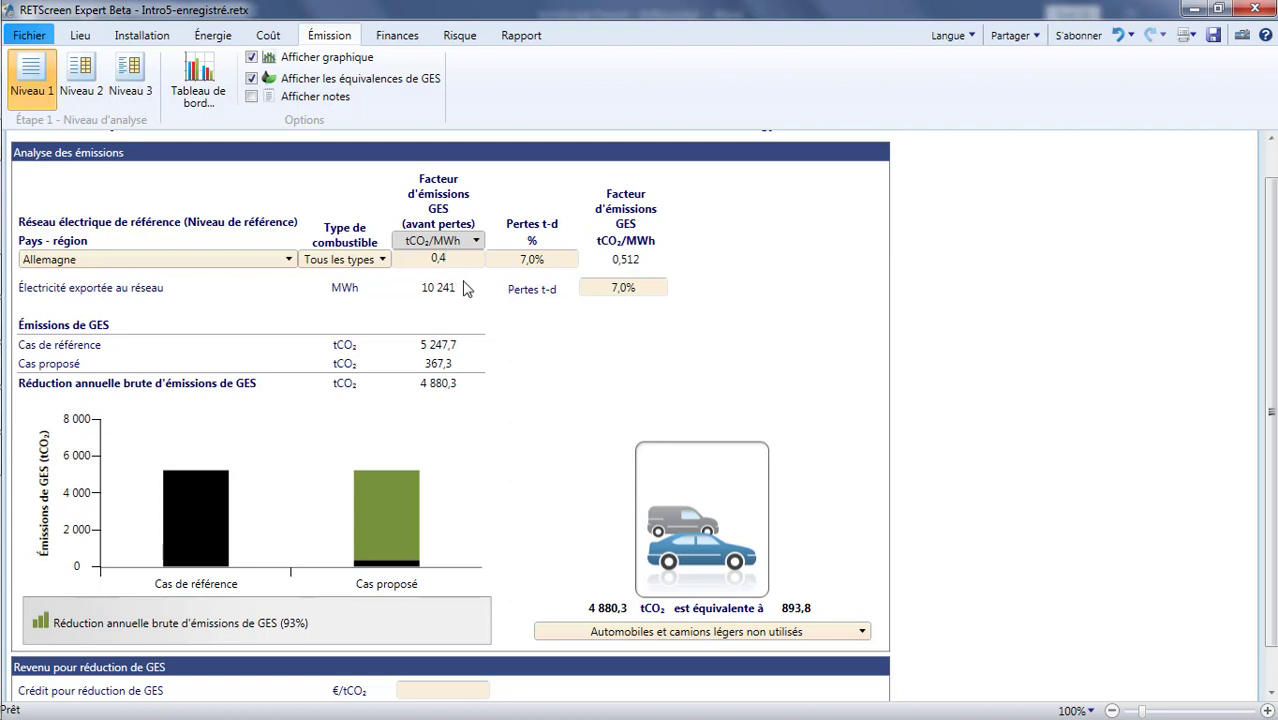
pyautogui.press('Return')
pyautogui.click(488, 306)
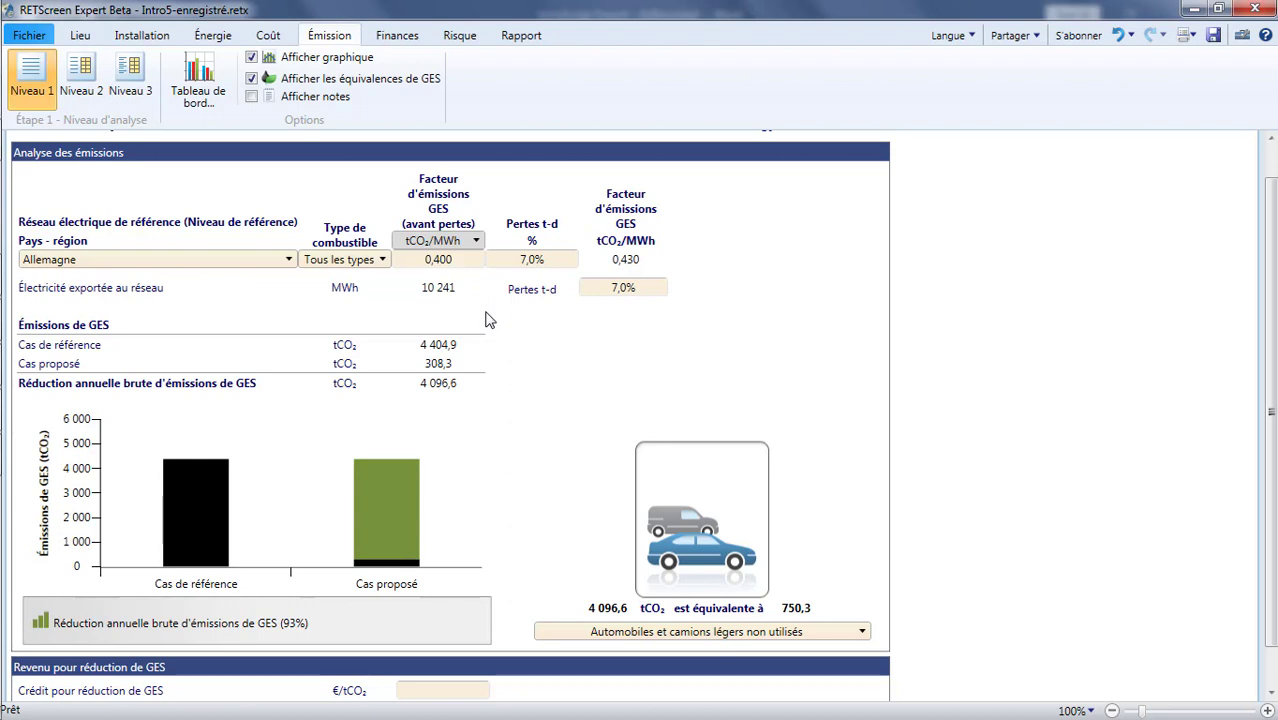
# Step: Set the reference grid's fuel type to Gaz naturel and the emission reduction equivalence to Litres d'essence non consommés
pyautogui.click(383, 261)
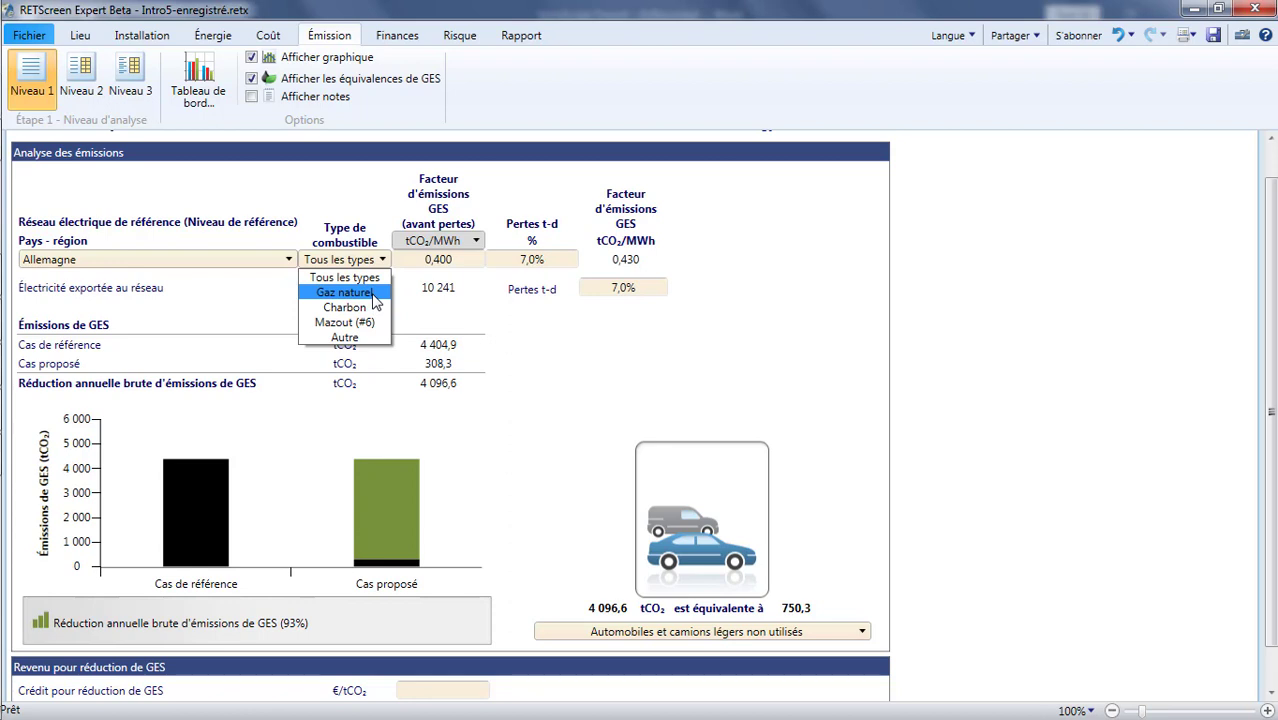
pyautogui.click(373, 294)
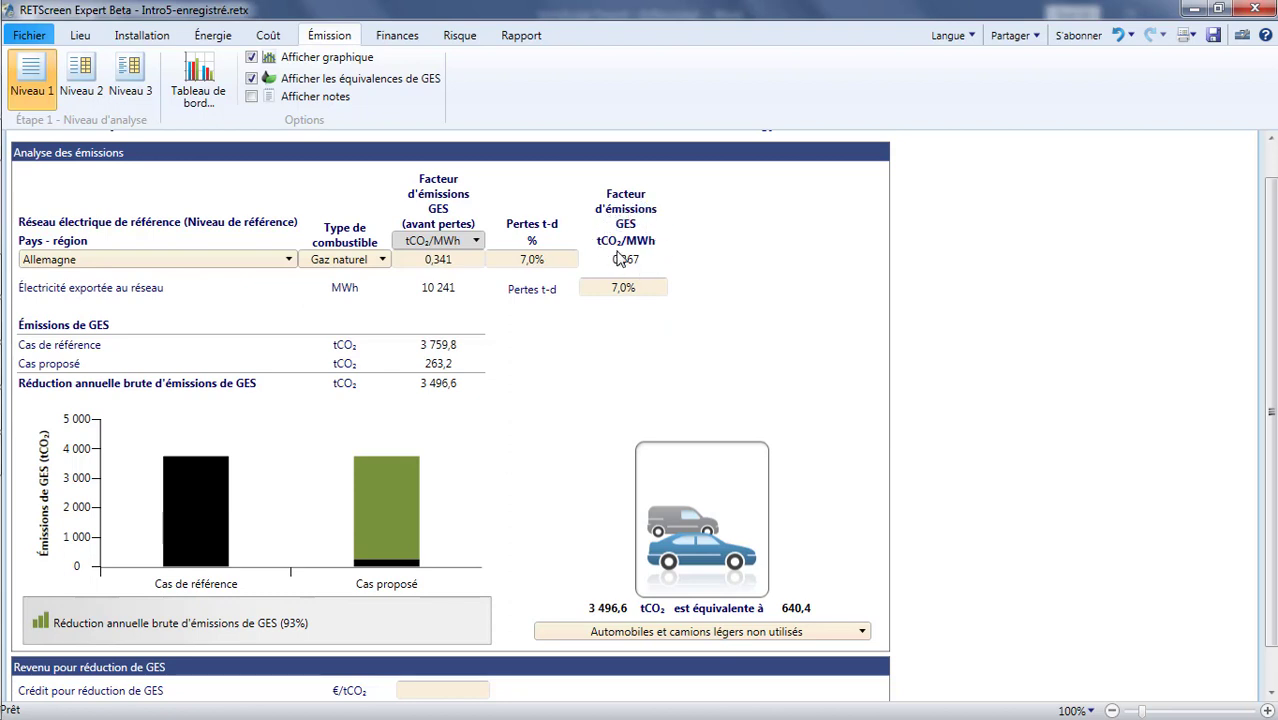
pyautogui.click(544, 262)
pyautogui.click(626, 288)
pyautogui.press('Return')
pyautogui.click(863, 634)
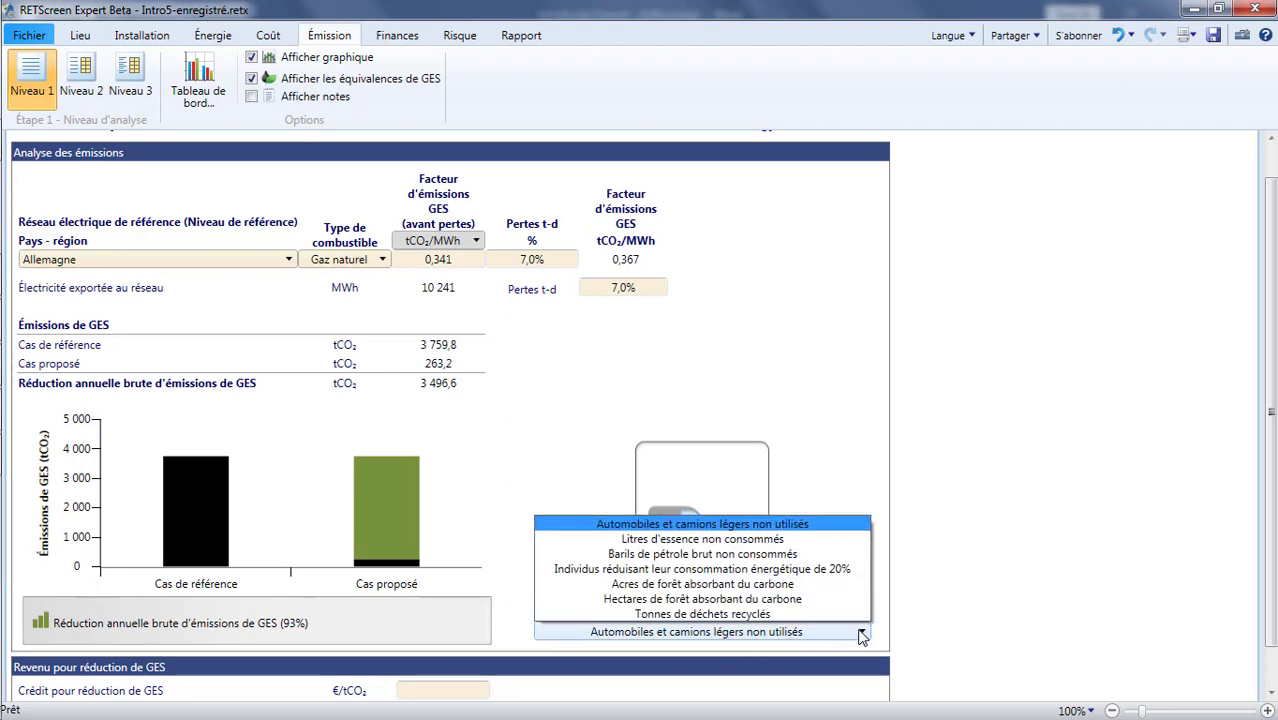
pyautogui.click(751, 543)
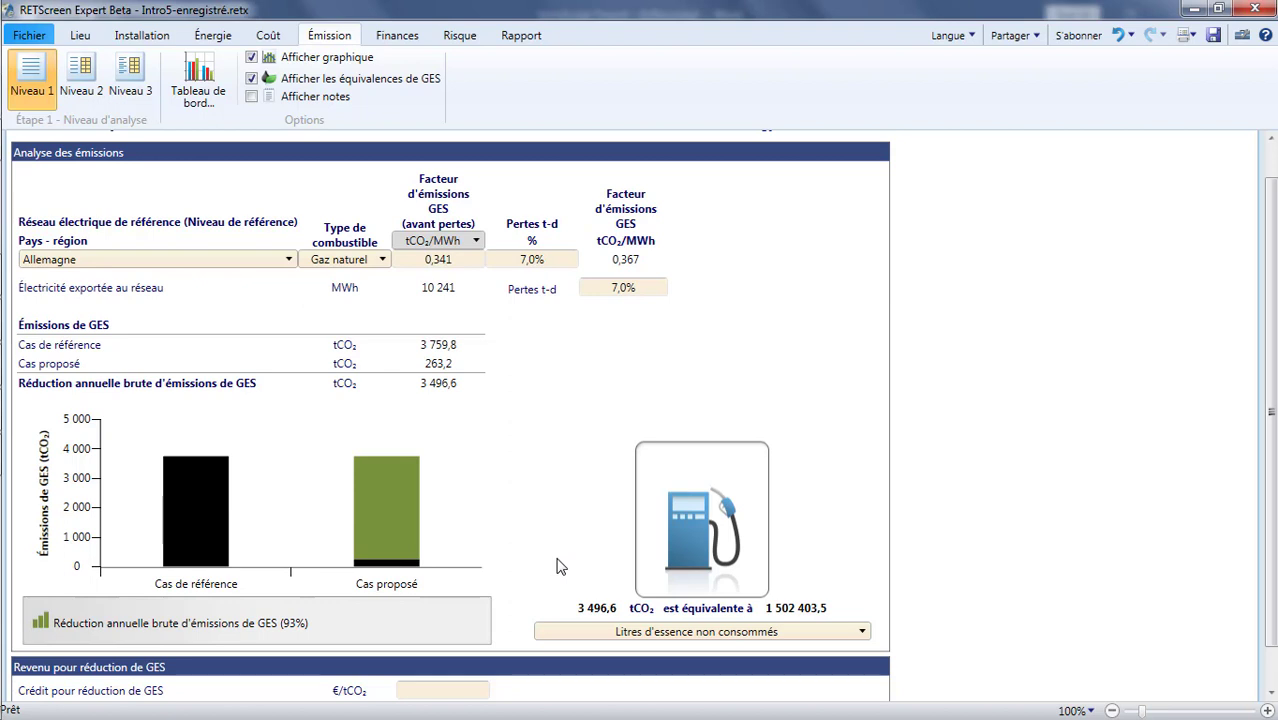
# Step: Include the Moteur à pistons system in the energy model and review its effect on the emission analysis
pyautogui.click(229, 43)
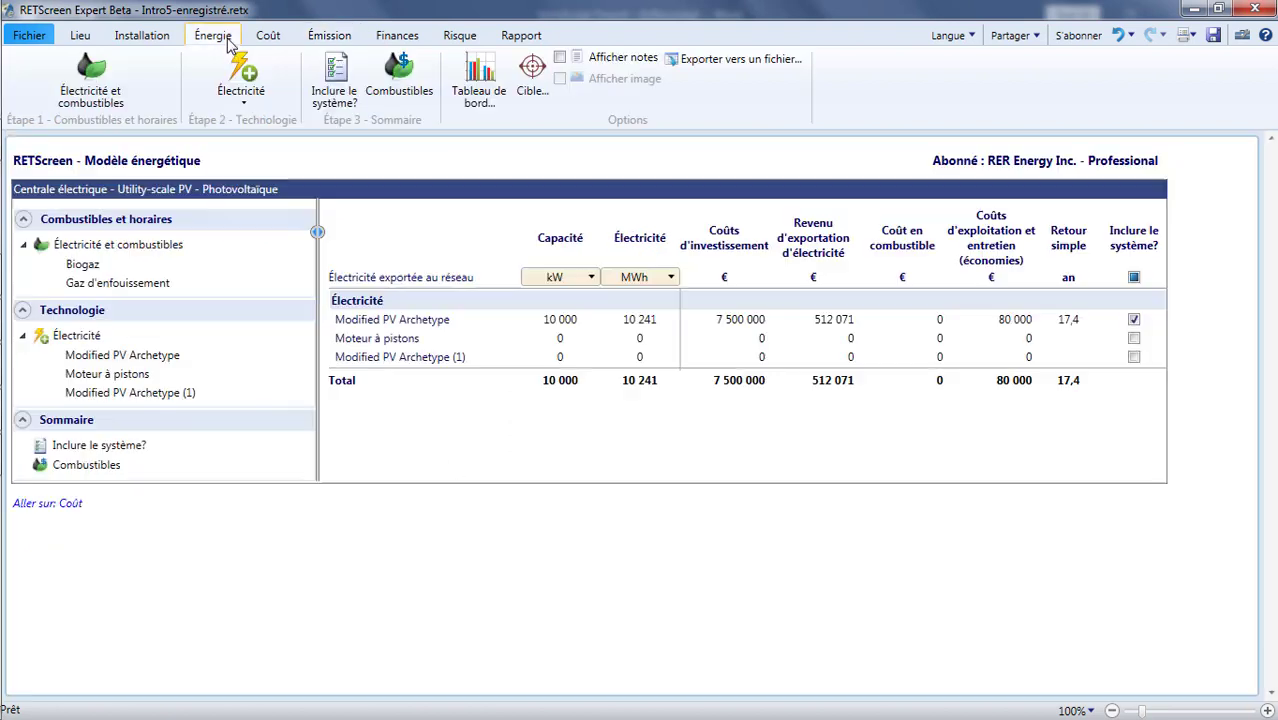
pyautogui.click(1134, 339)
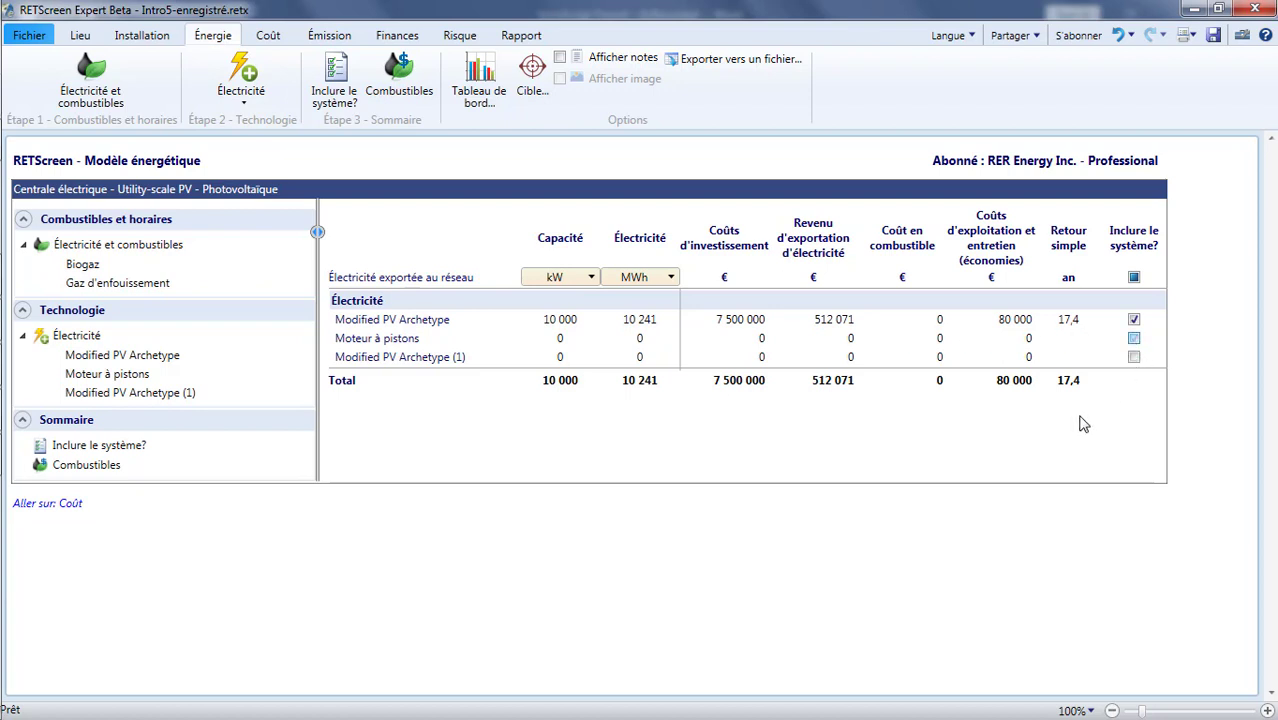
pyautogui.click(312, 42)
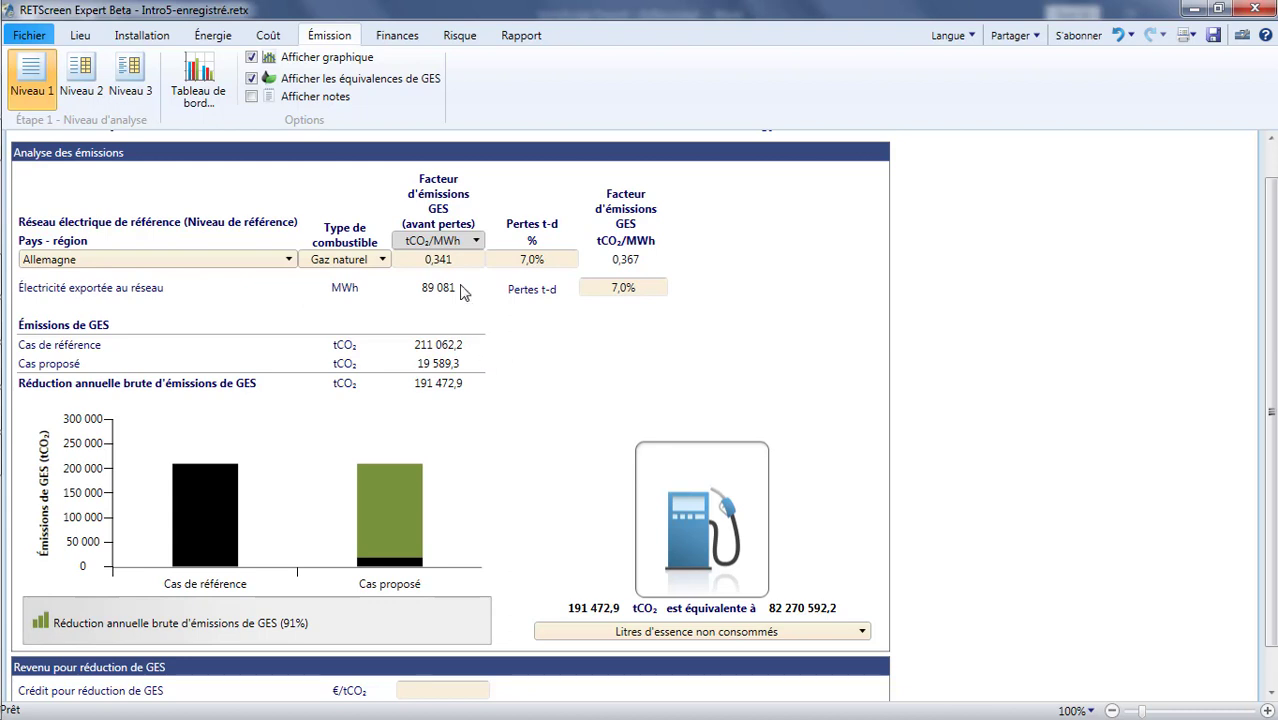
pyautogui.click(217, 40)
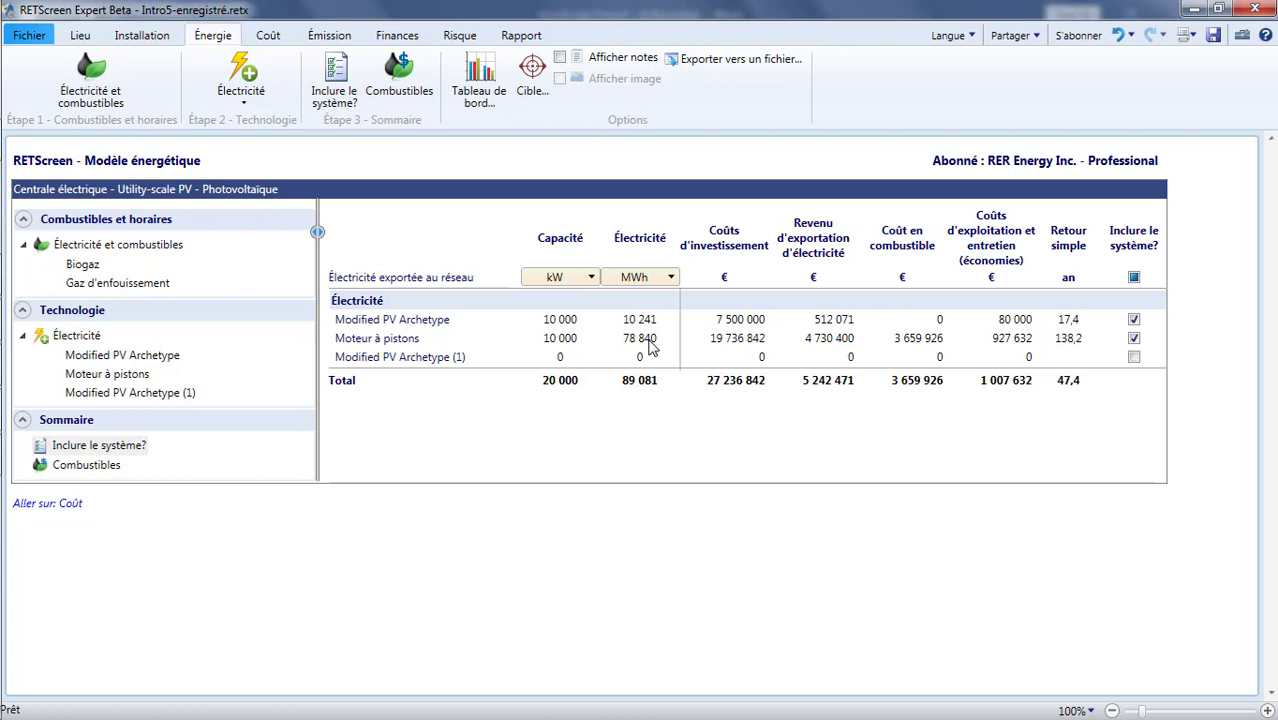
pyautogui.click(314, 38)
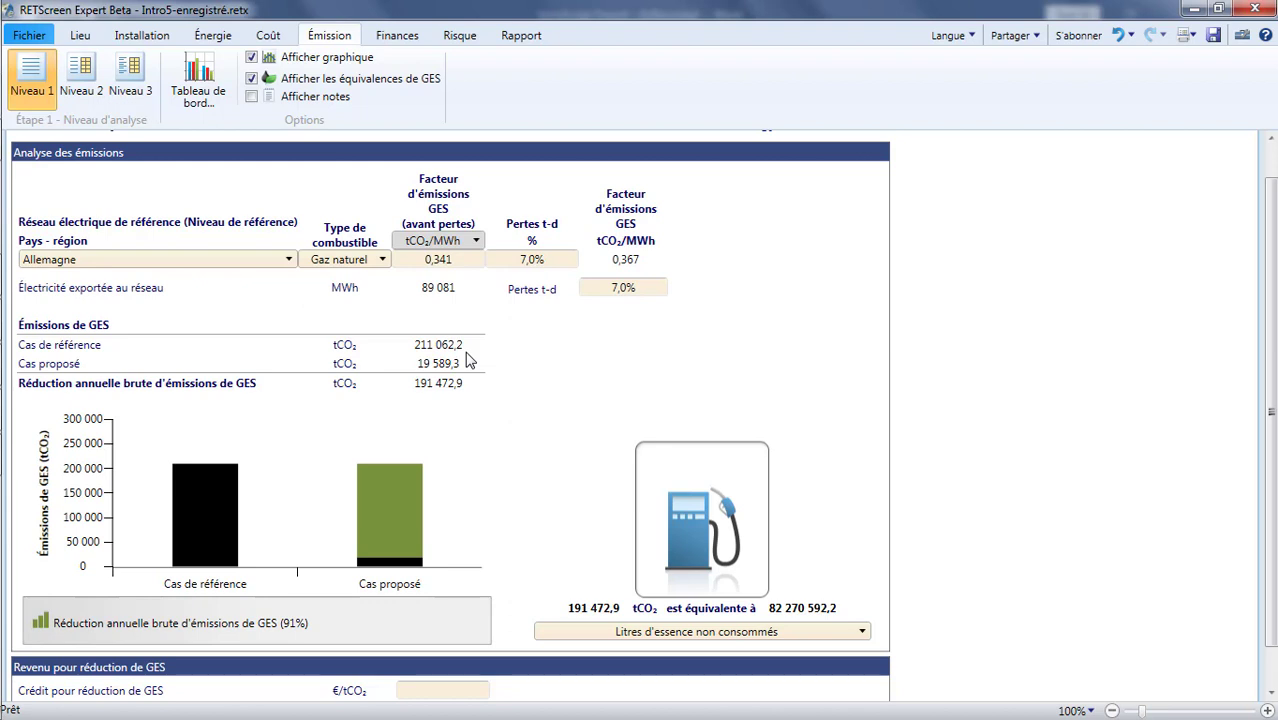
# Step: Examine the fuel mix of the Moteur à pistons system and the landfill gas emission settings in the energy model
pyautogui.click(213, 35)
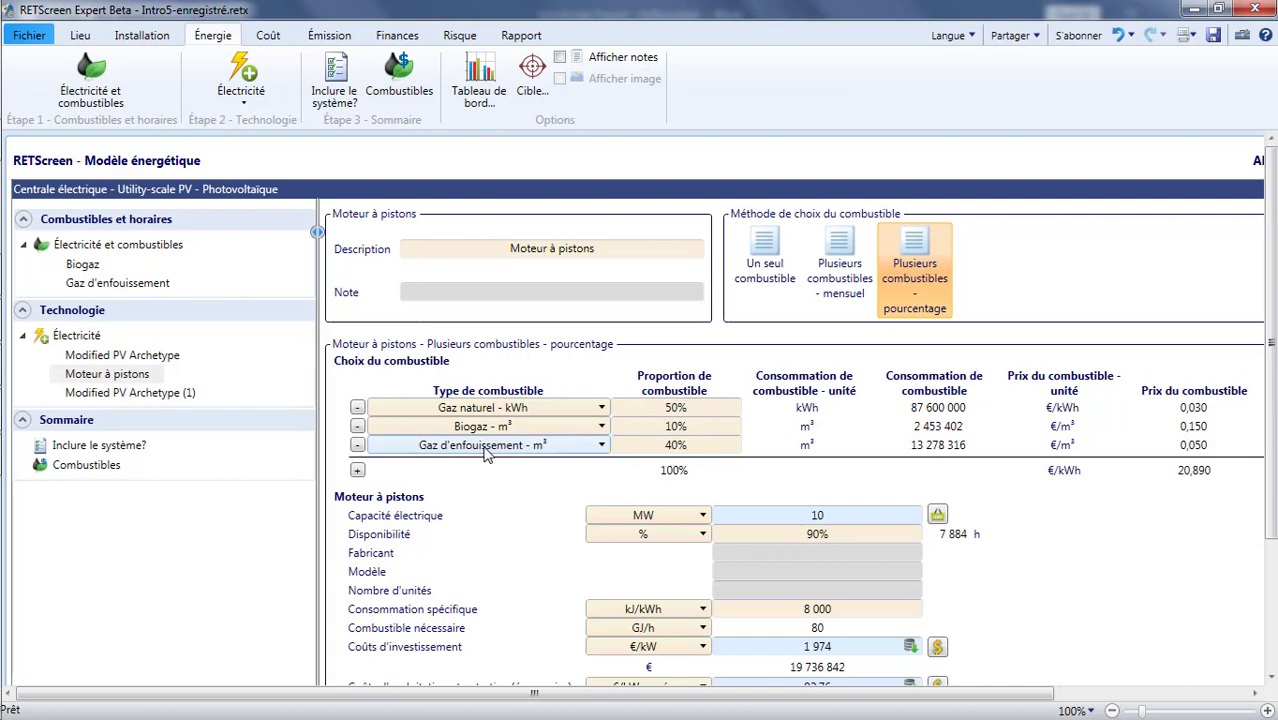
pyautogui.click(119, 287)
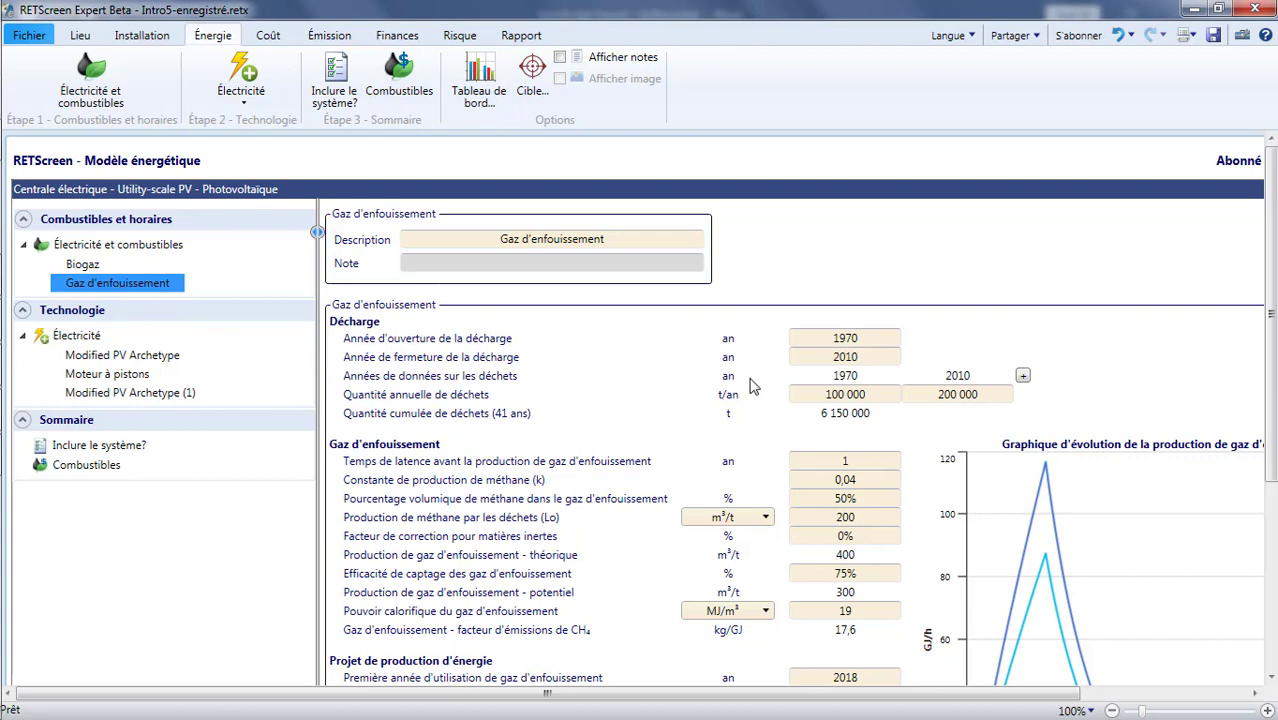
pyautogui.scroll(-5, 754, 388)
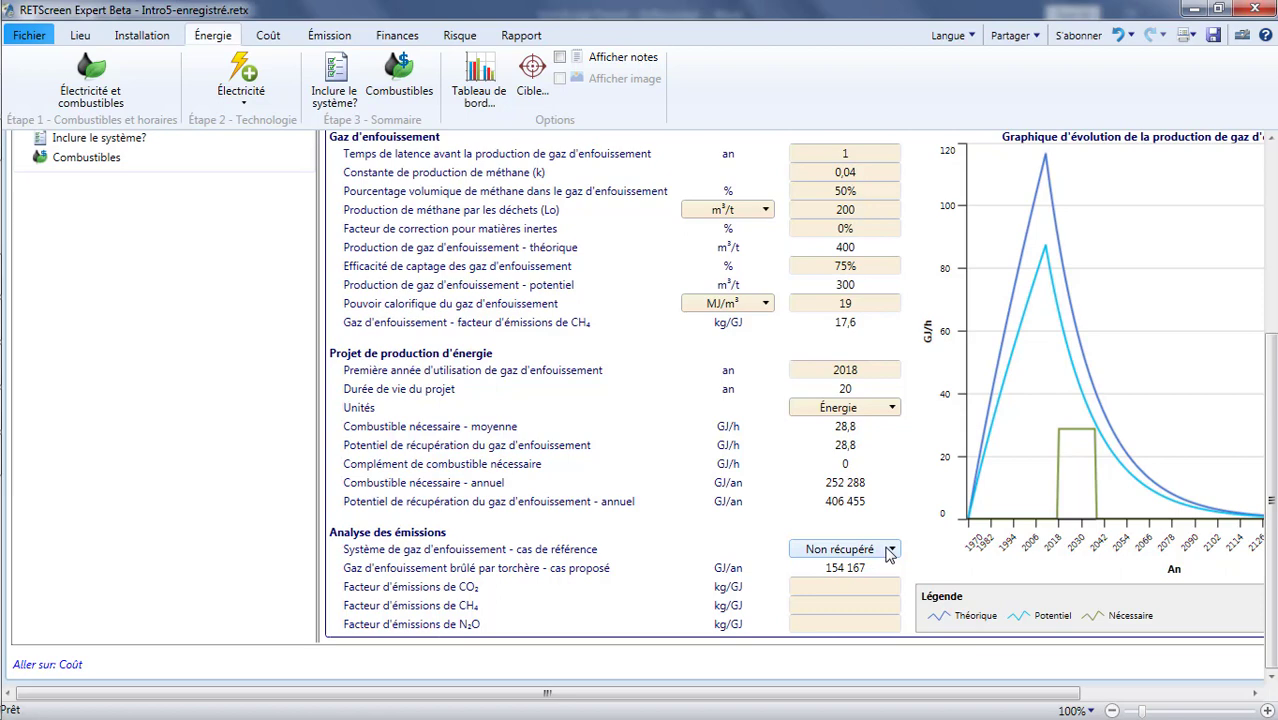
pyautogui.scroll(5, 204, 158)
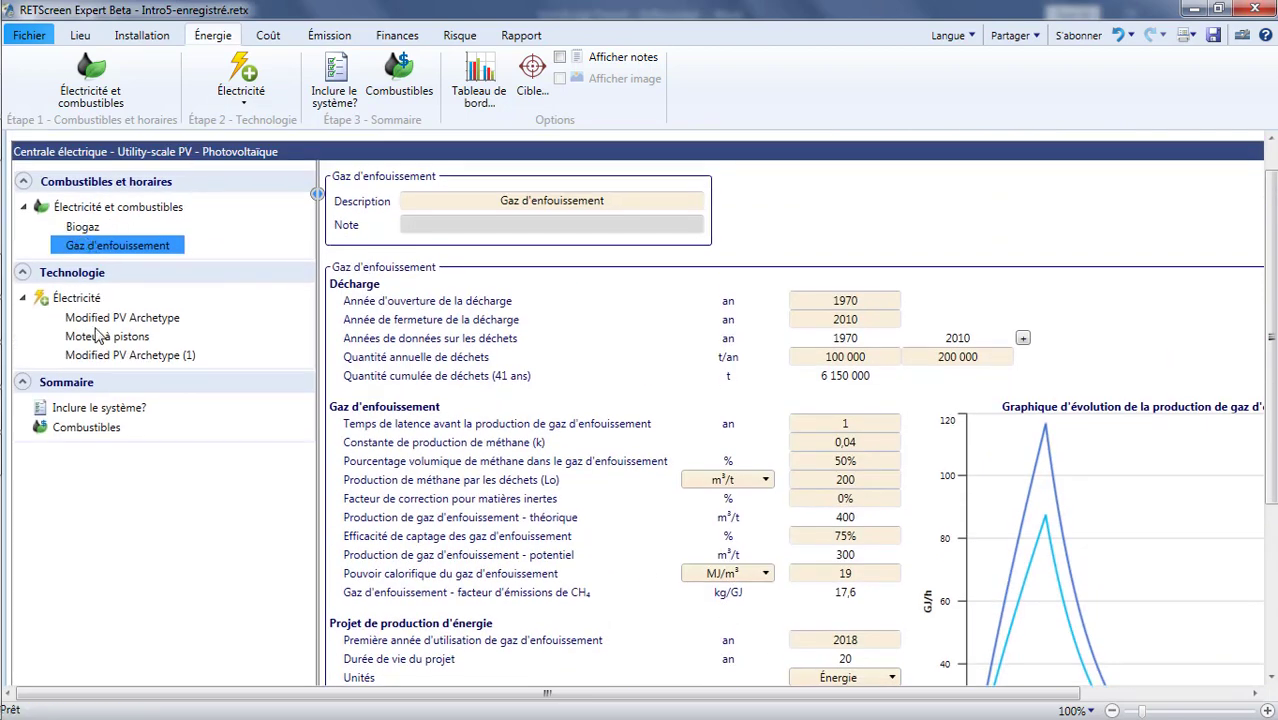
# Step: Exclude the Moteur à pistons system from the energy model and return to the emission analysis
pyautogui.click(78, 408)
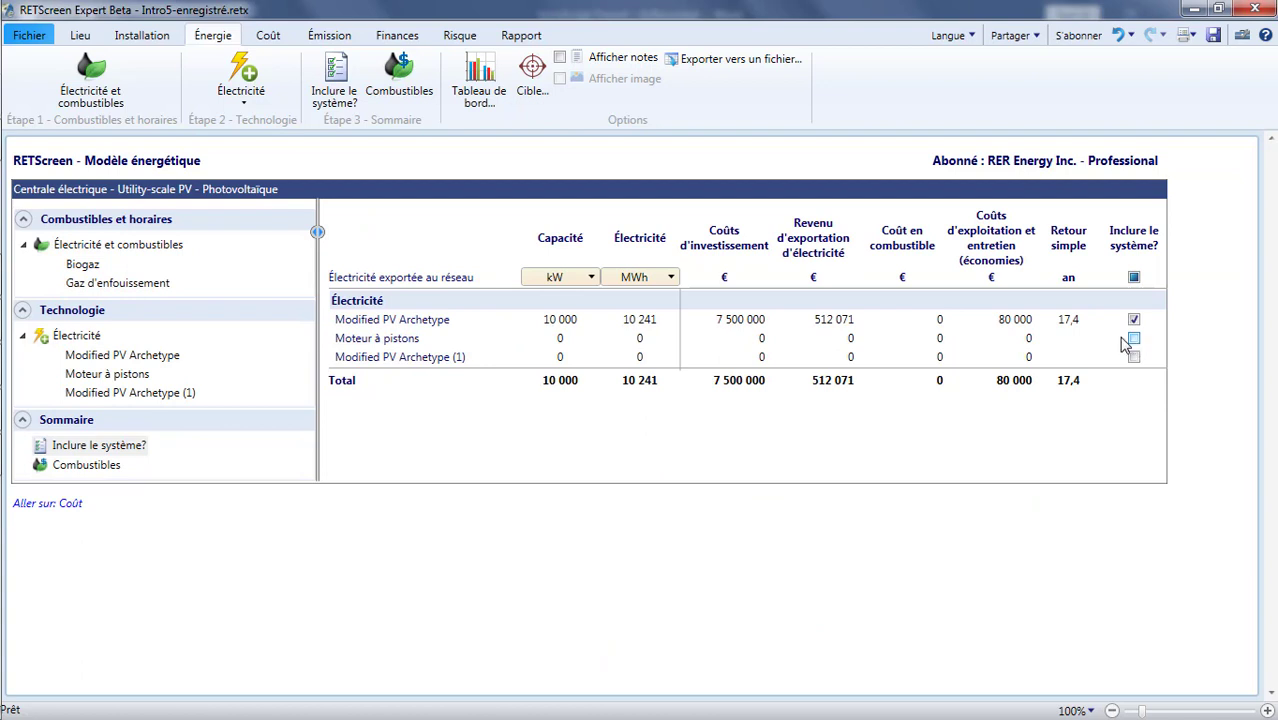
pyautogui.click(330, 40)
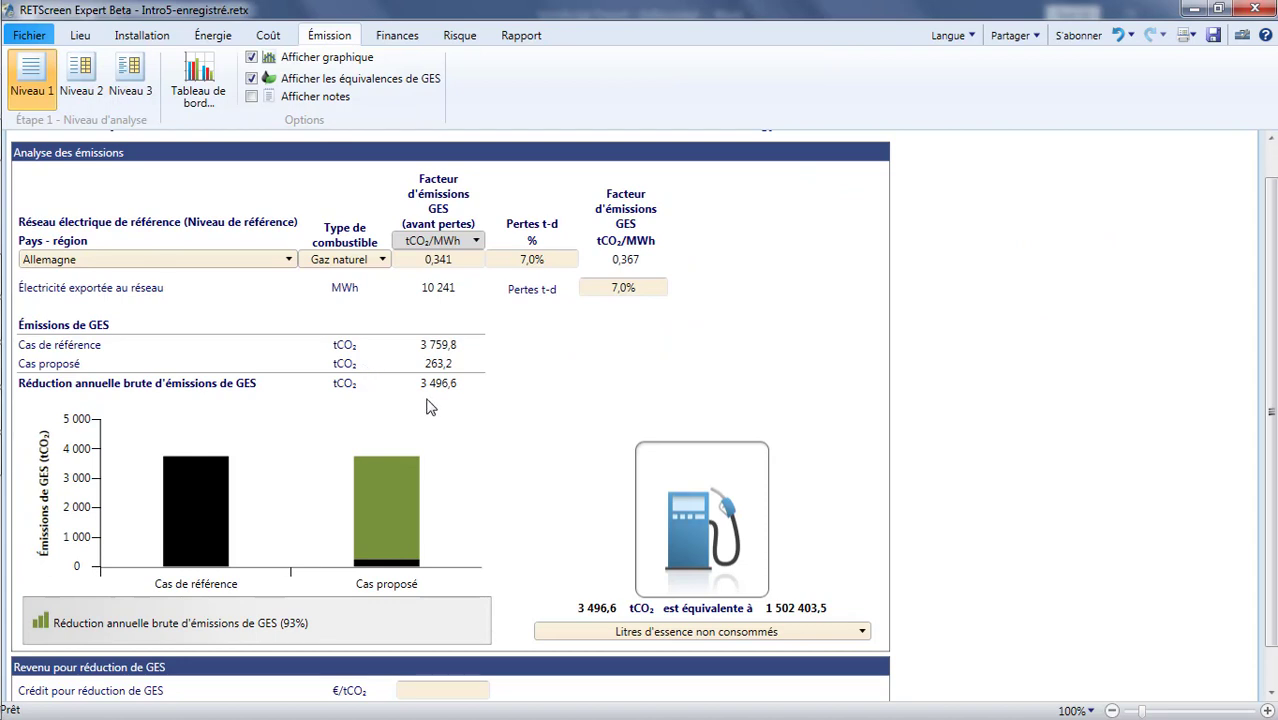
# Step: Set the GHG reduction credit to 20 €/tCO₂ in the GHG reduction revenue section
pyautogui.scroll(-1, 430, 407)
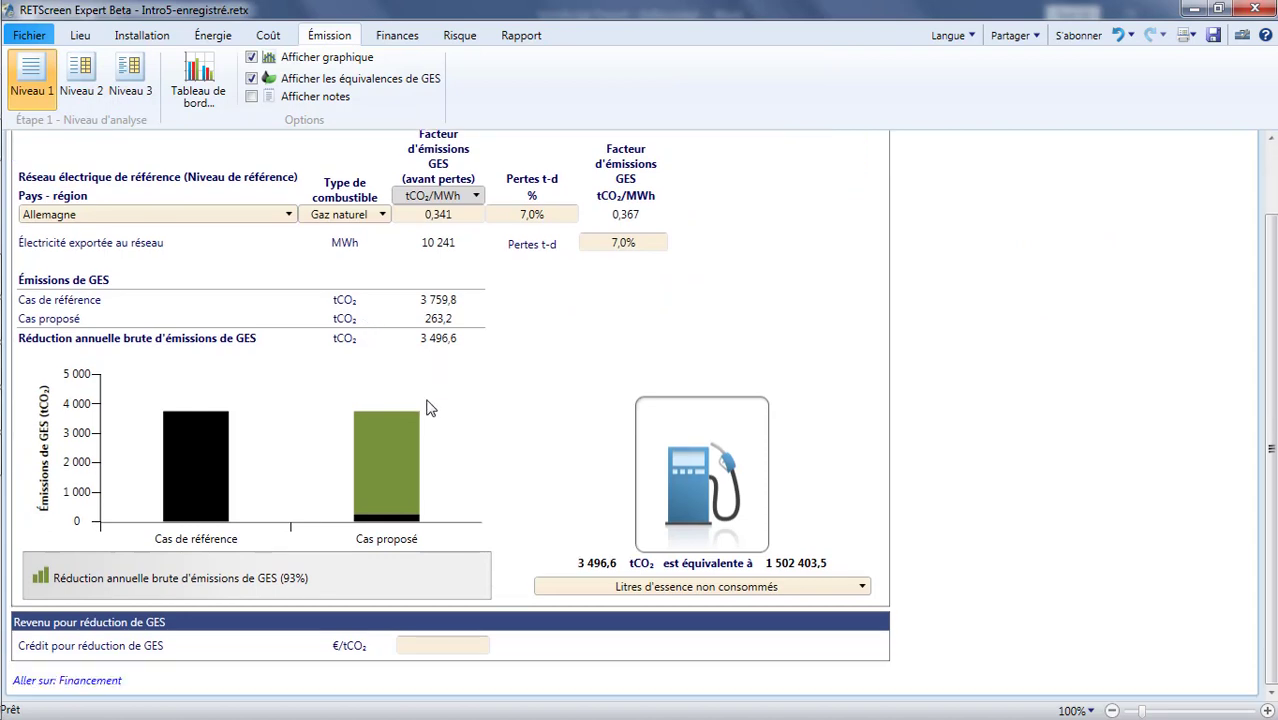
pyautogui.click(417, 645)
pyautogui.write('20')
pyautogui.click(514, 651)
pyautogui.scroll(-1, 512, 652)
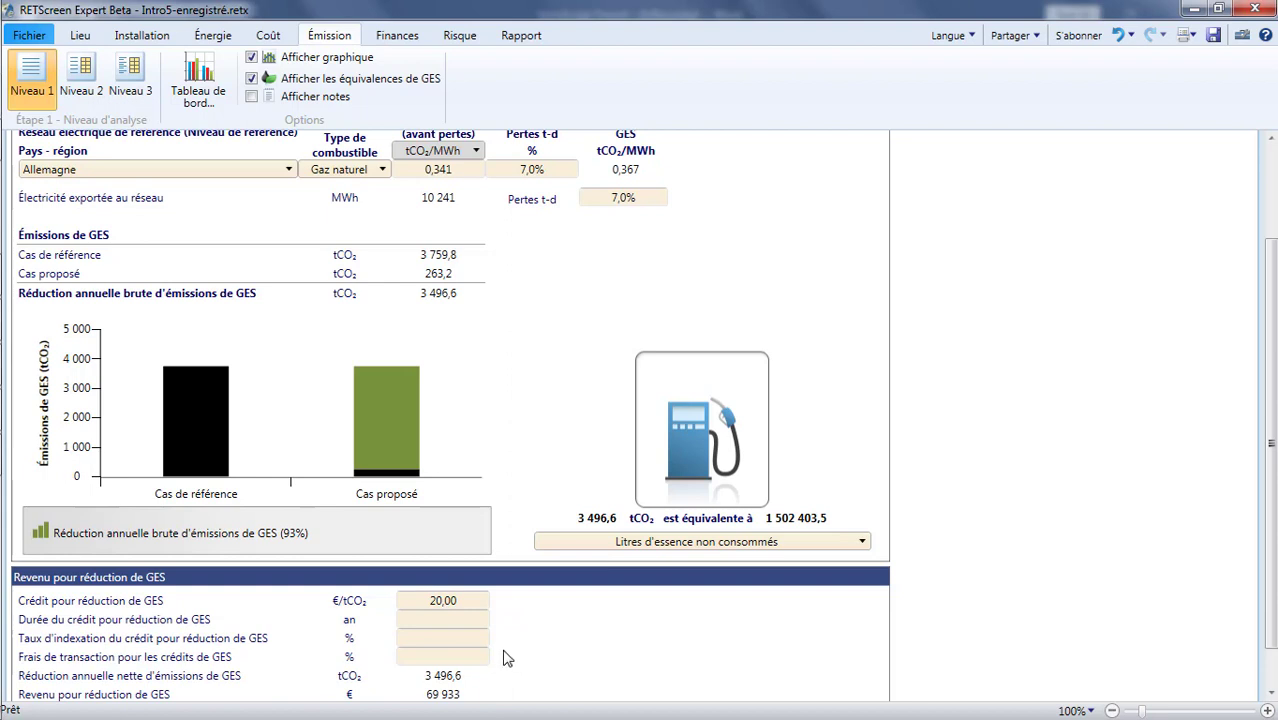
# Step: Set the GHG credit duration to 20 years, its indexation rate to 3 % and its transaction fee to 10 %
pyautogui.scroll(-1, 490, 638)
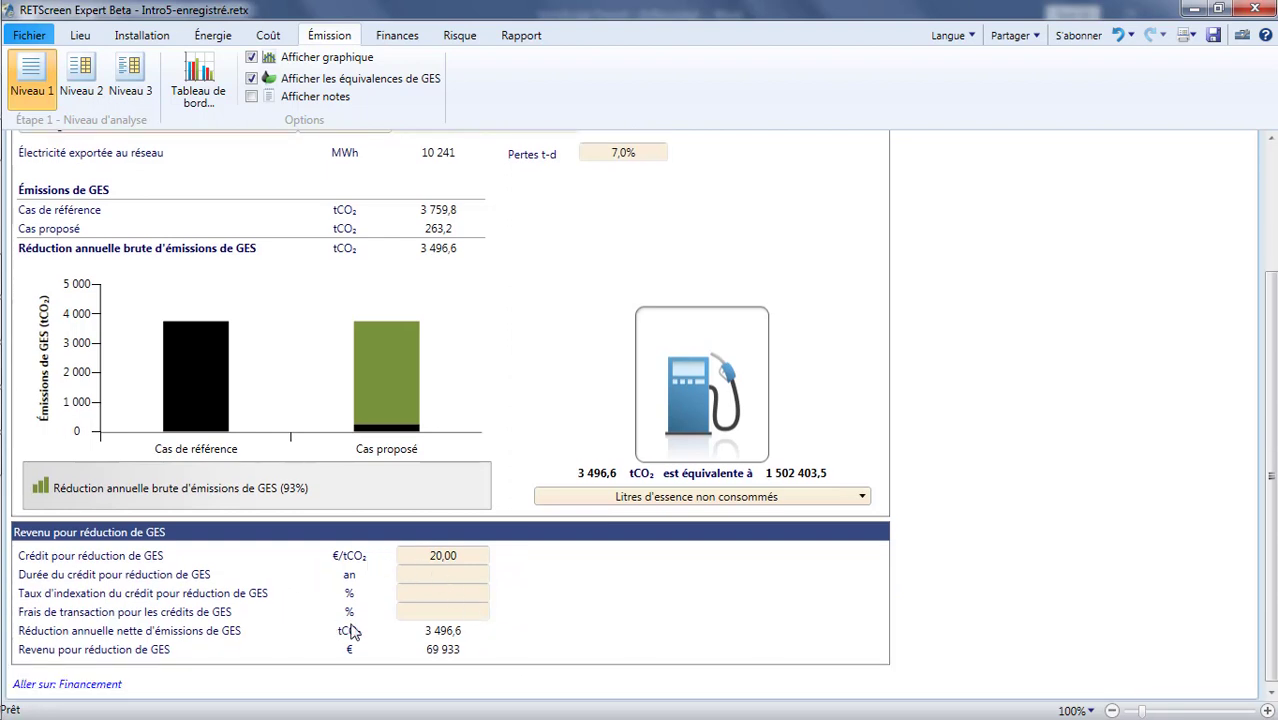
pyautogui.click(458, 578)
pyautogui.write('3')
pyautogui.press('Up')
pyautogui.press('Up')
pyautogui.press('Up')
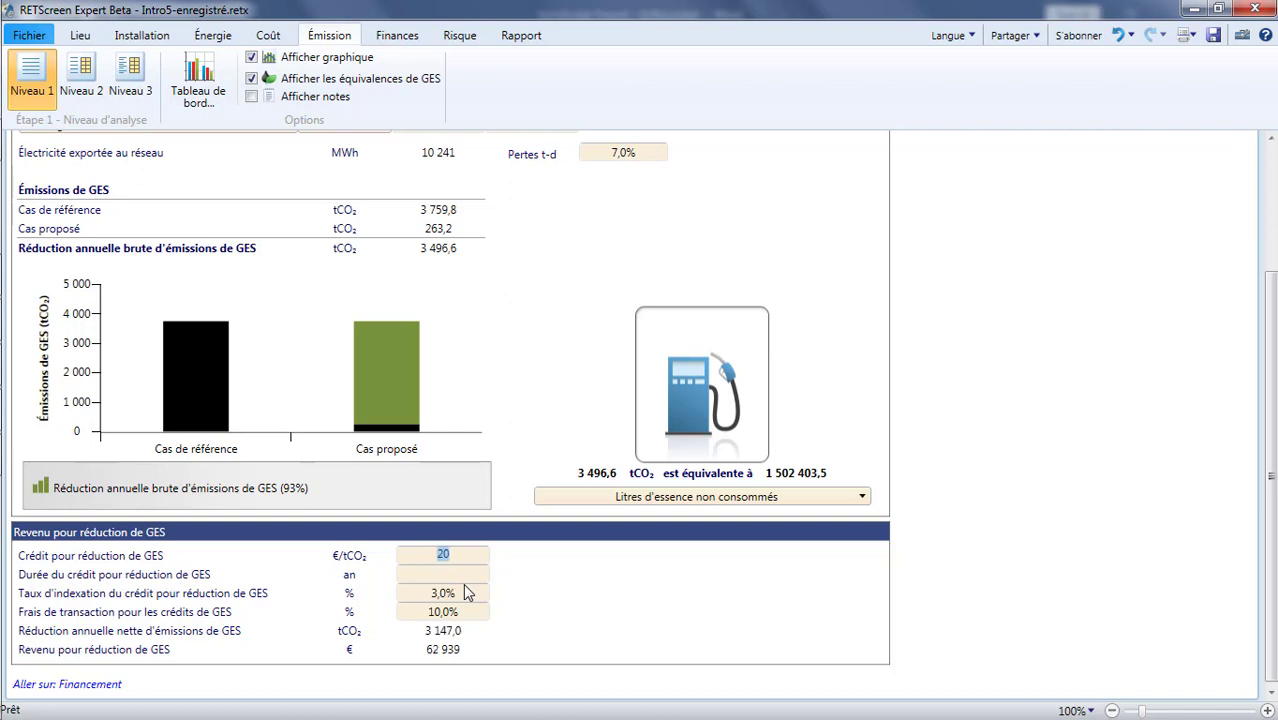
pyautogui.press('Down')
pyautogui.write('2')
pyautogui.click(501, 581)
# Step: Switch the emission analysis to Niveau 2 and copy the Niveau 1 data into it
pyautogui.scroll(3, 476, 655)
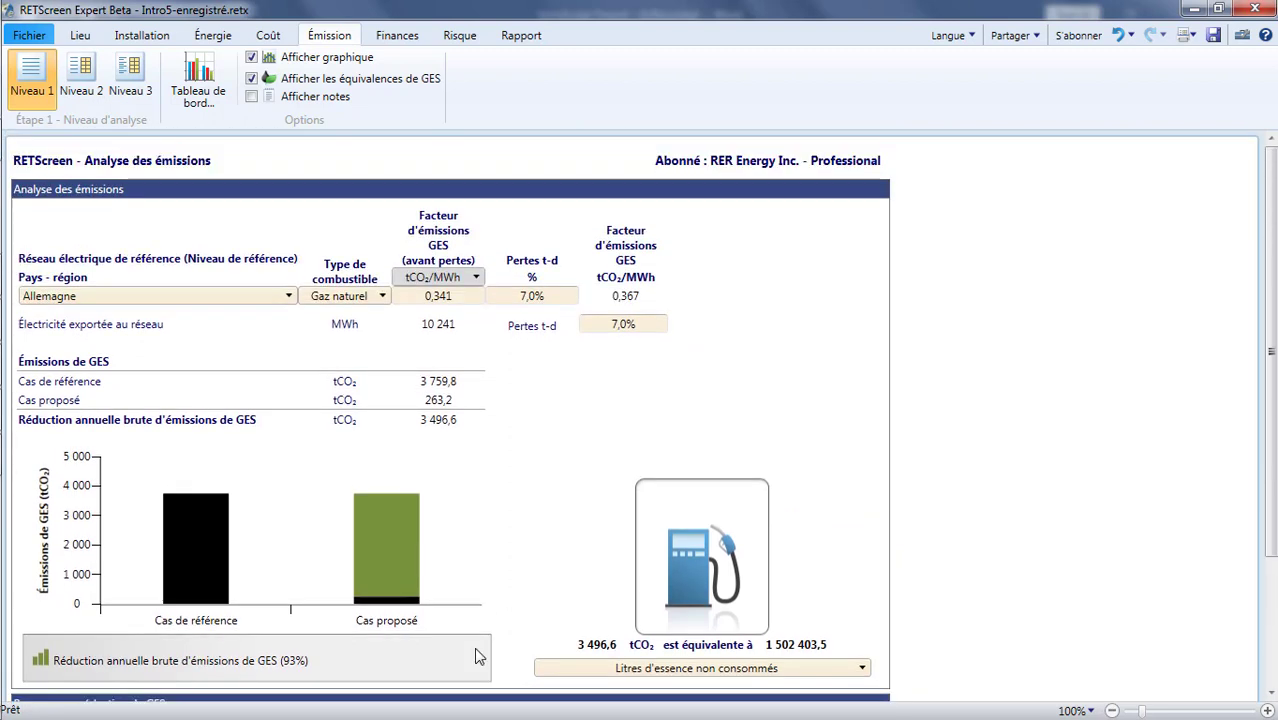
pyautogui.click(85, 97)
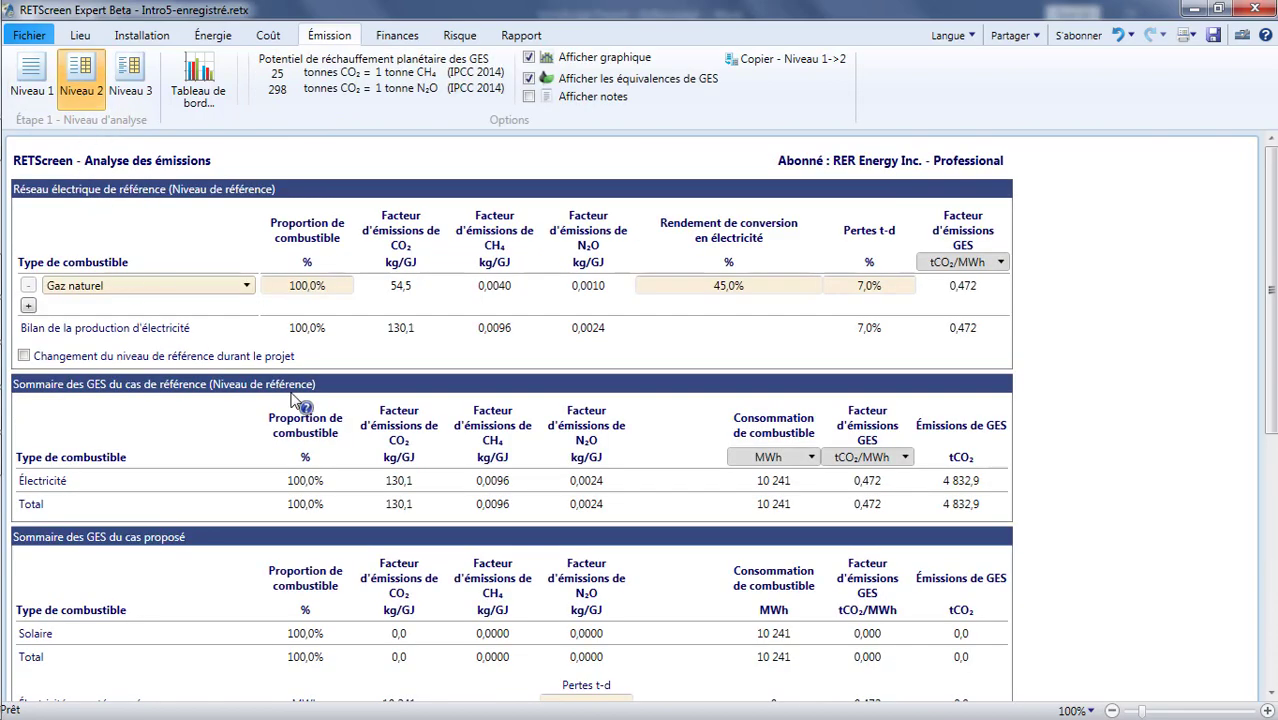
pyautogui.scroll(-2, 360, 425)
pyautogui.scroll(-6, 361, 430)
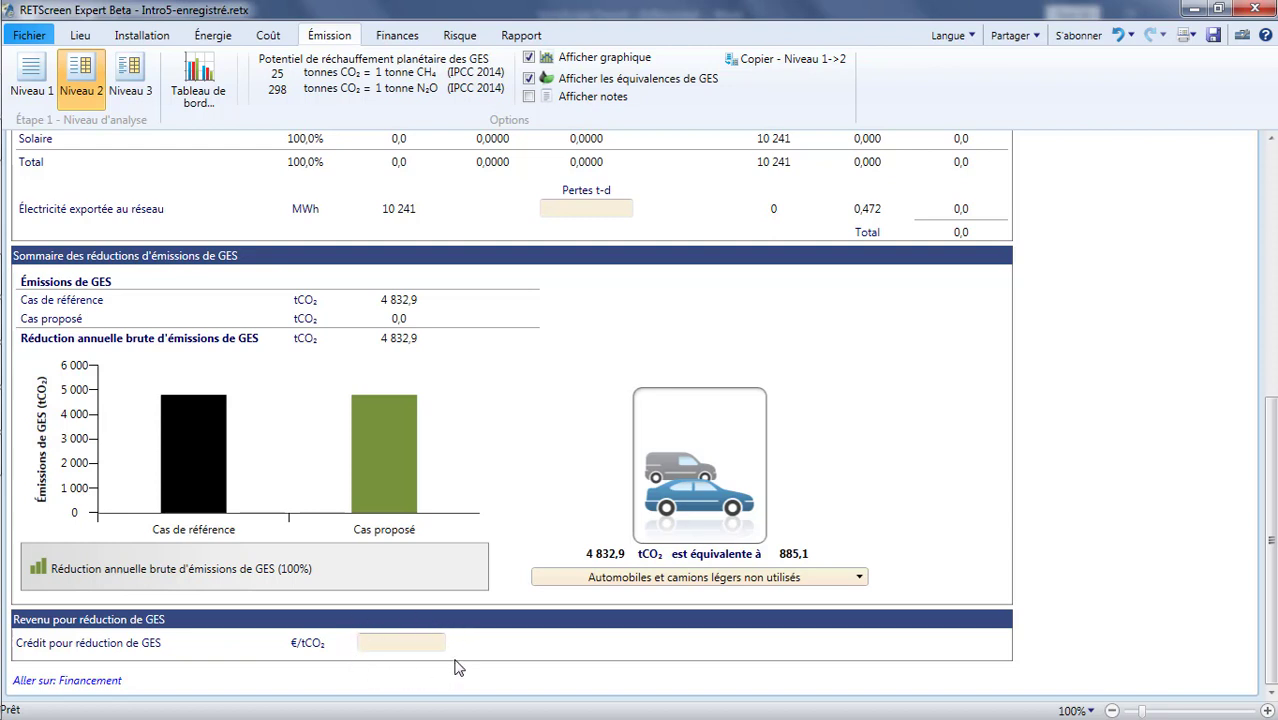
pyautogui.click(728, 62)
pyautogui.click(714, 408)
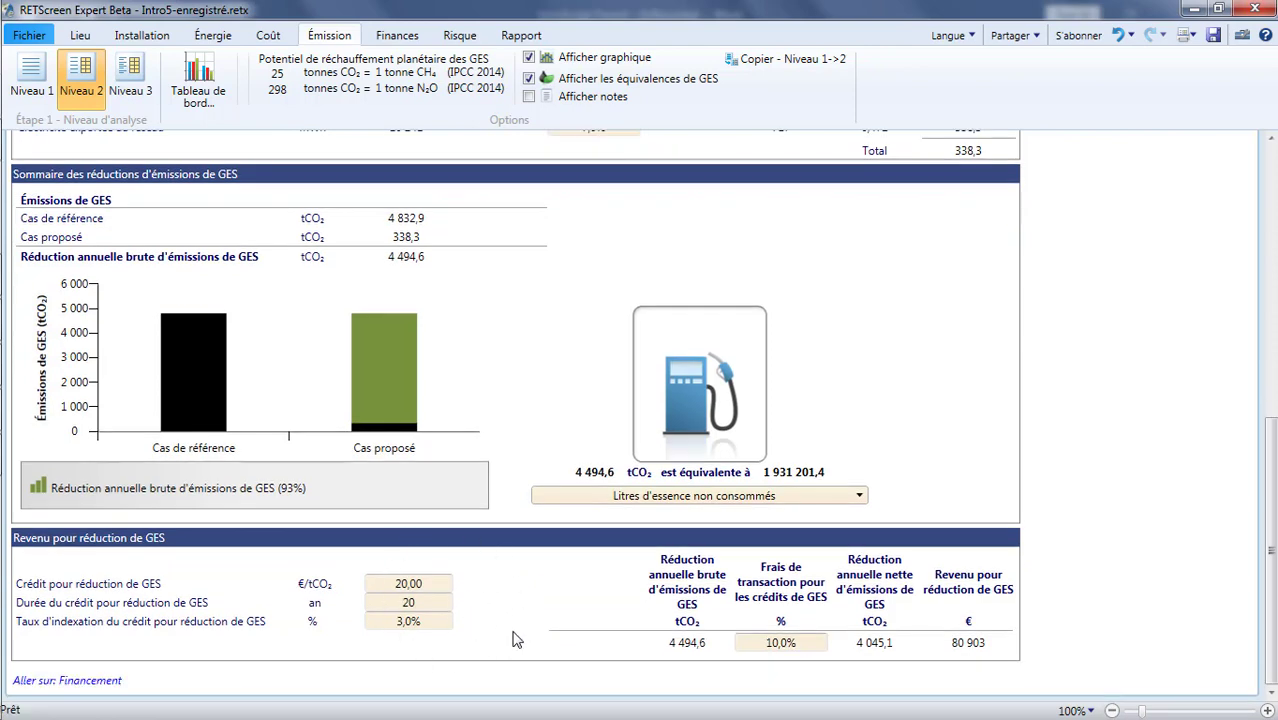
# Step: Add a second Gaz naturel row and a Charbon row to the reference electricity grid's fuel types
pyautogui.scroll(15, 515, 640)
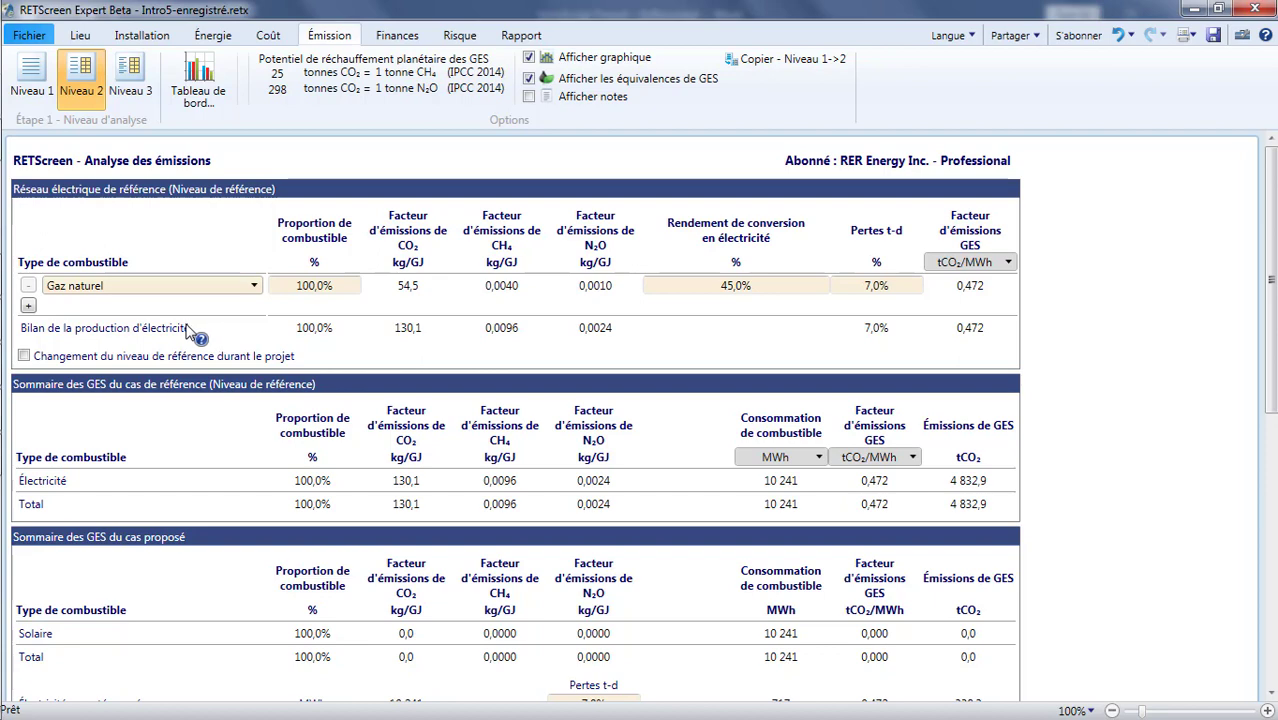
pyautogui.click(28, 307)
pyautogui.click(255, 305)
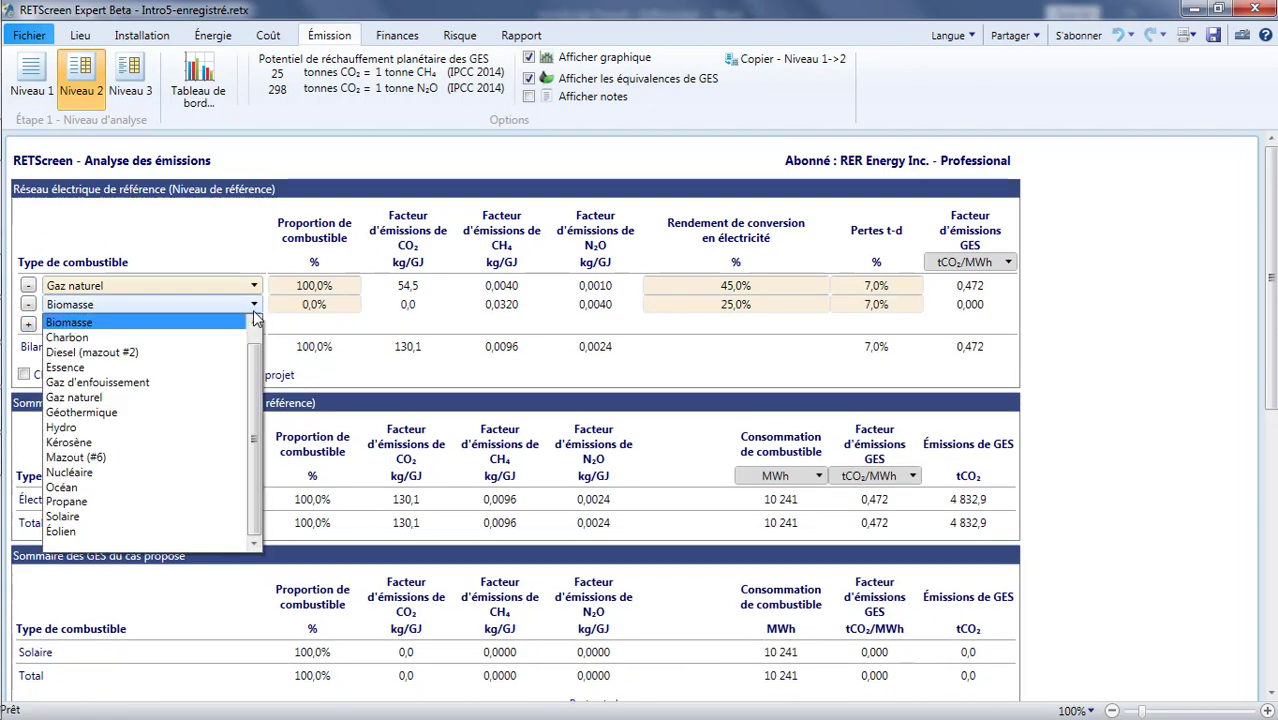
pyautogui.click(73, 397)
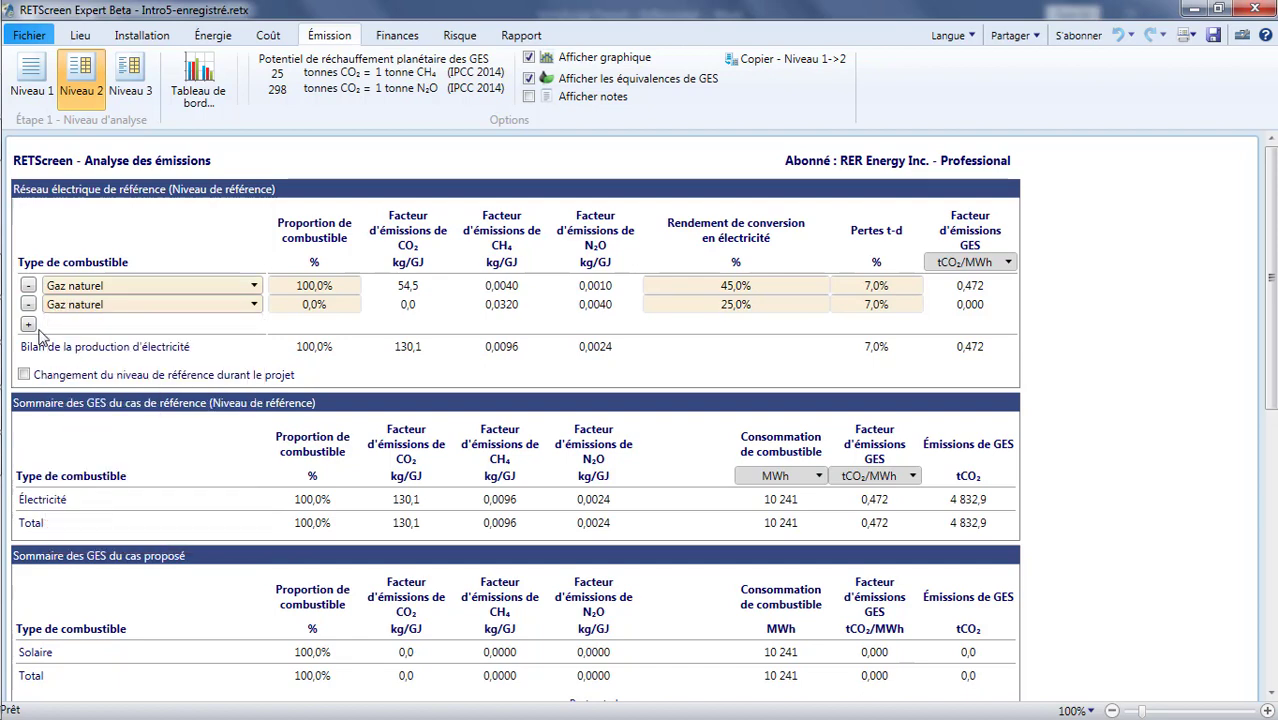
pyautogui.click(28, 323)
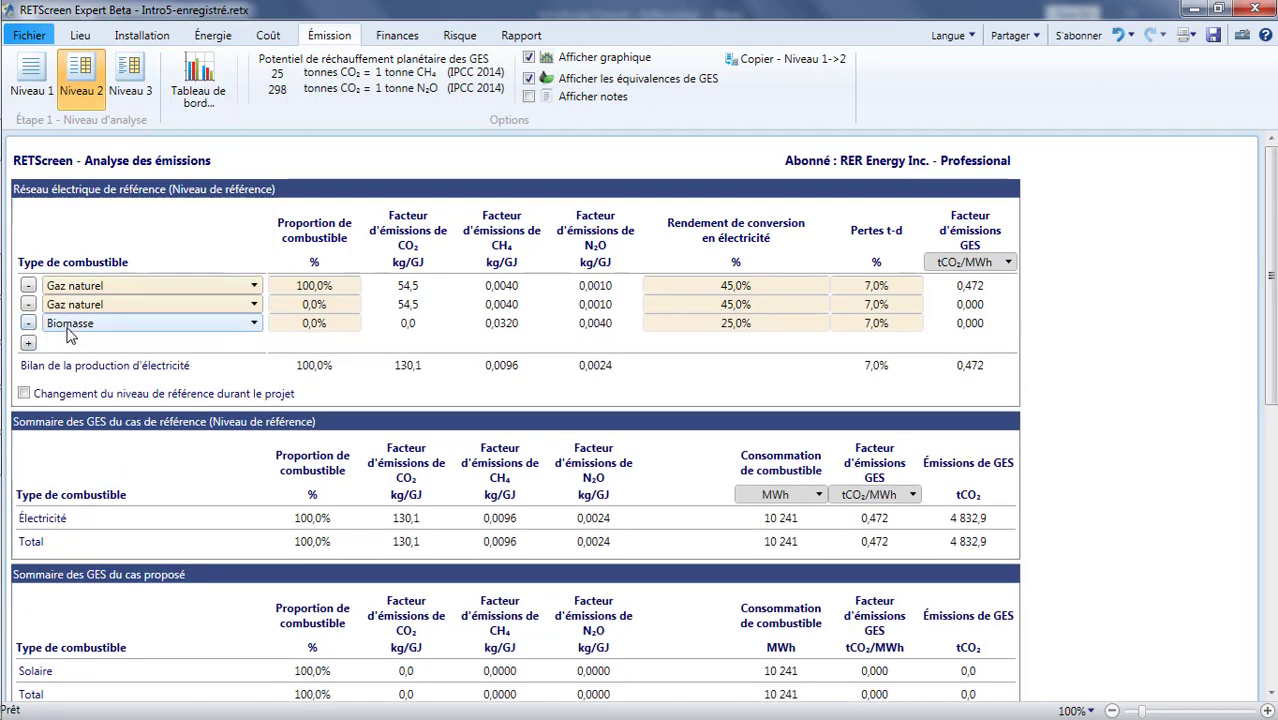
pyautogui.click(72, 330)
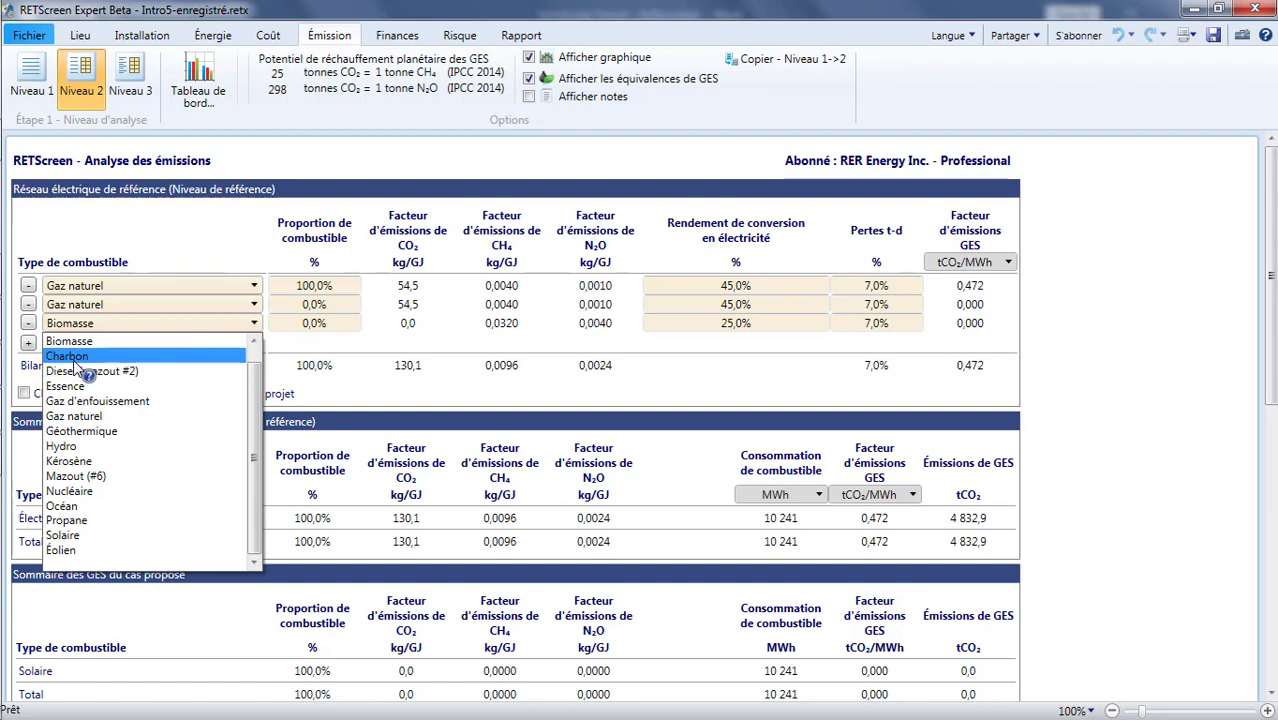
pyautogui.click(76, 357)
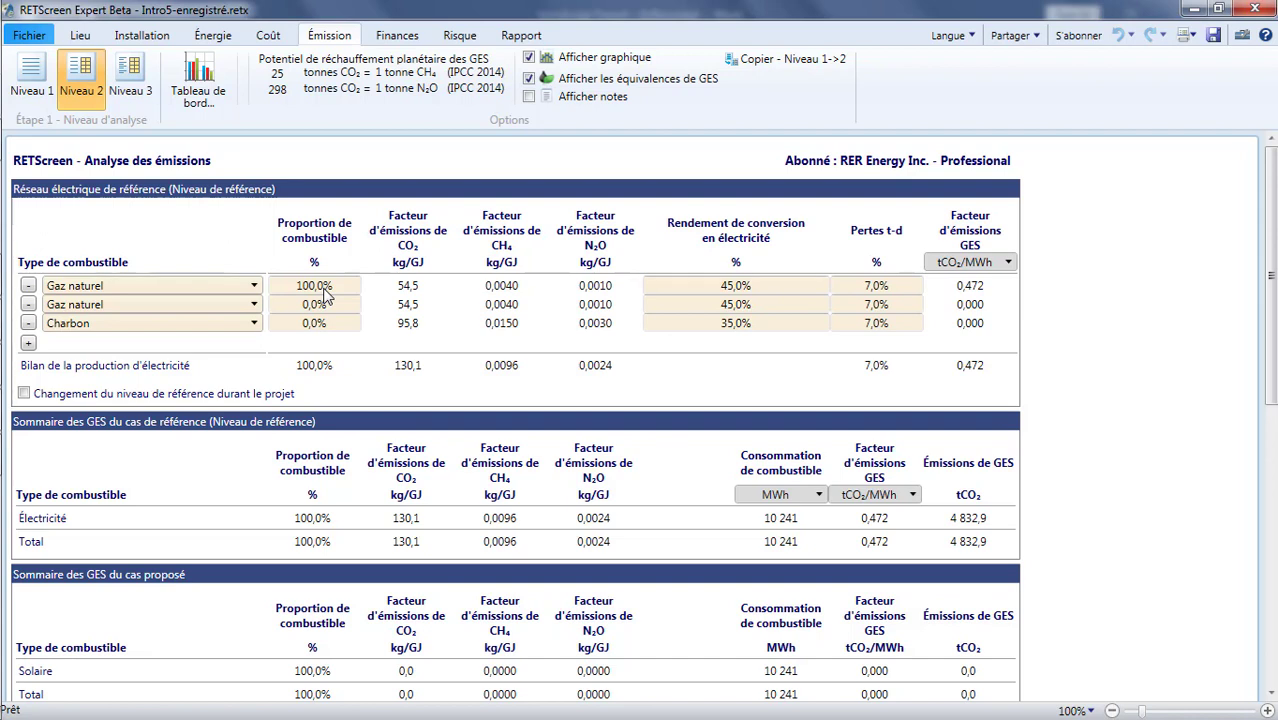
# Step: Set the fuel proportions to 70 % and 20 % for the two Gaz naturel rows and 10 % for Charbon
pyautogui.click(323, 289)
pyautogui.write('70')
pyautogui.click(317, 303)
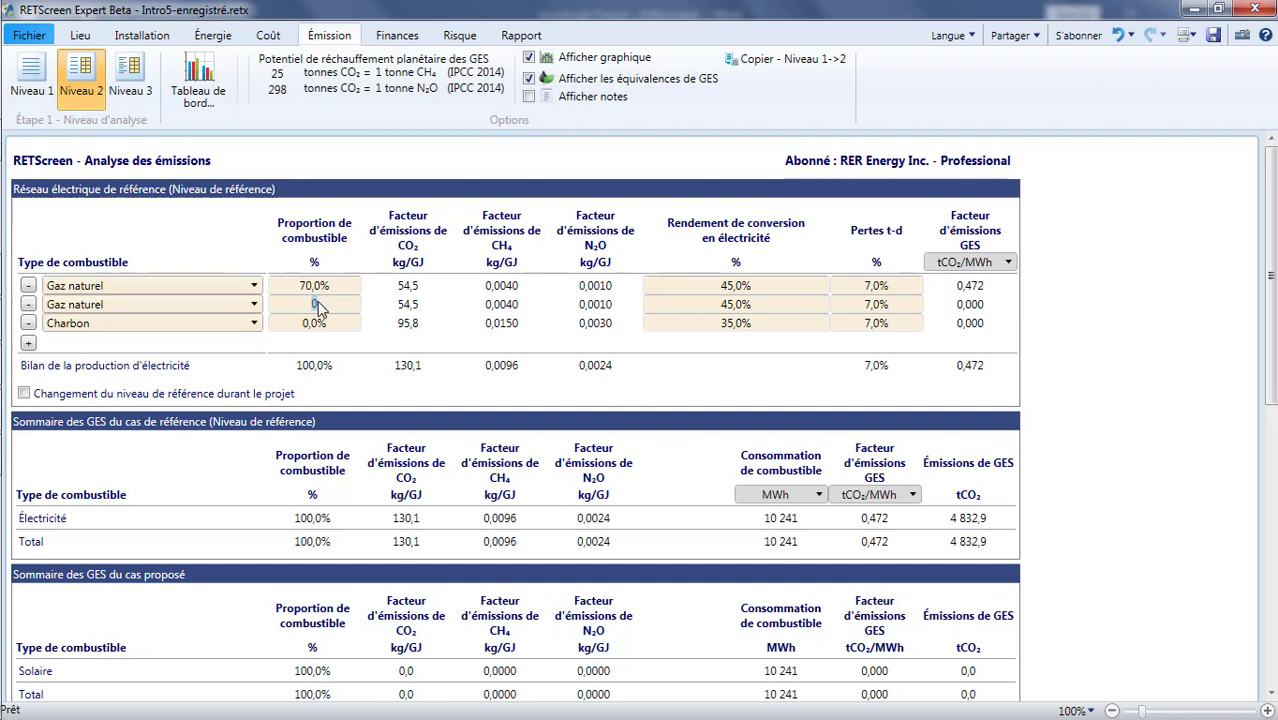
pyautogui.write('20')
pyautogui.click(314, 325)
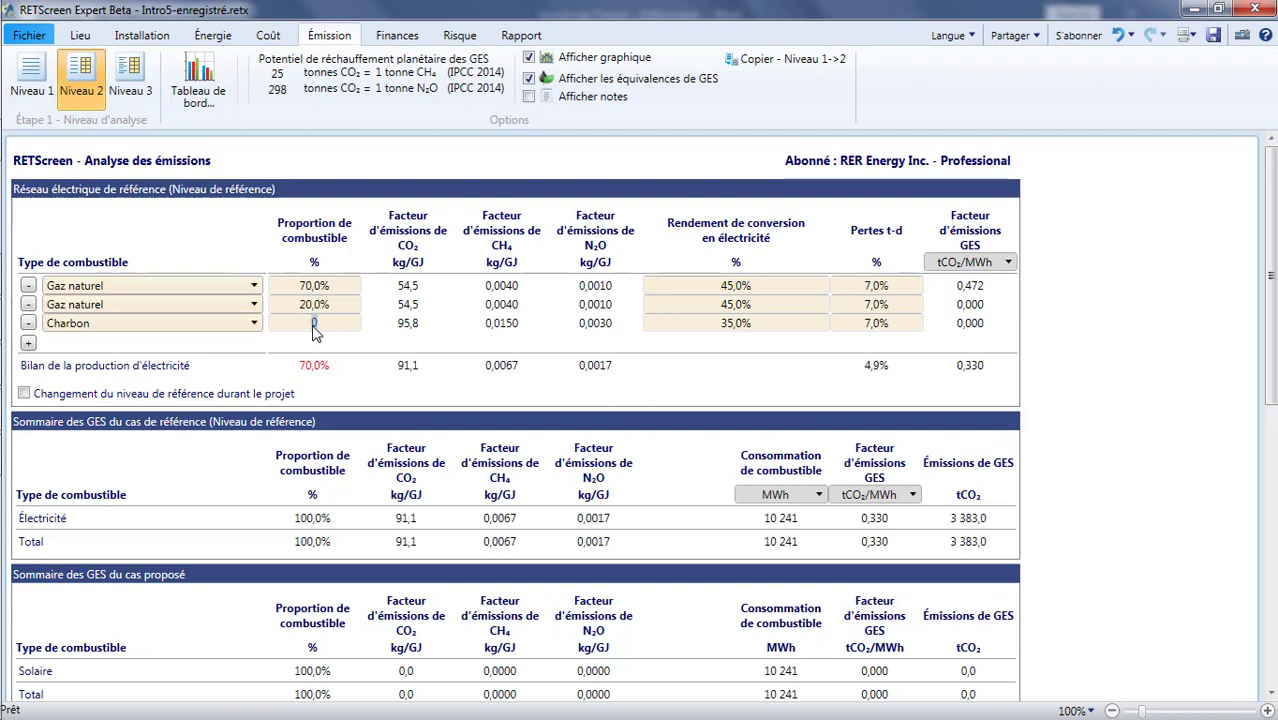
pyautogui.write('10')
pyautogui.click(358, 350)
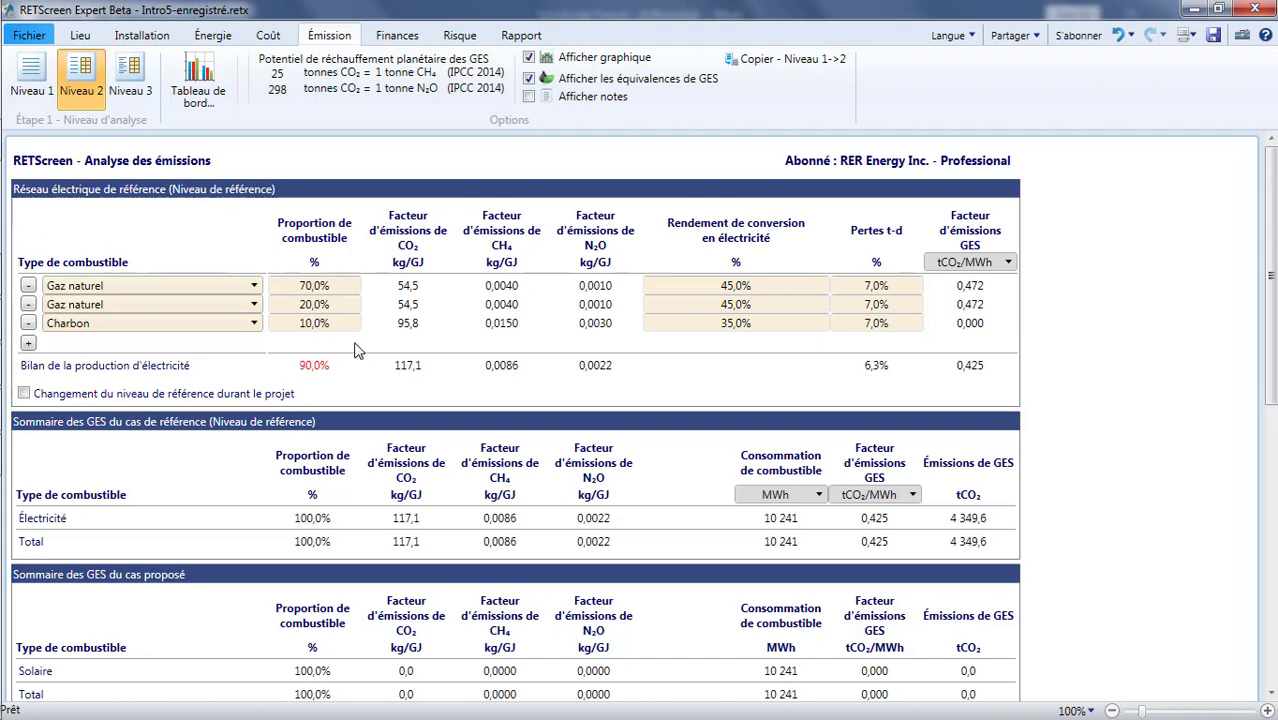
# Step: Set the electricity conversion efficiency to 55 % for the first Gaz naturel row and 35 % for the second
pyautogui.click(733, 287)
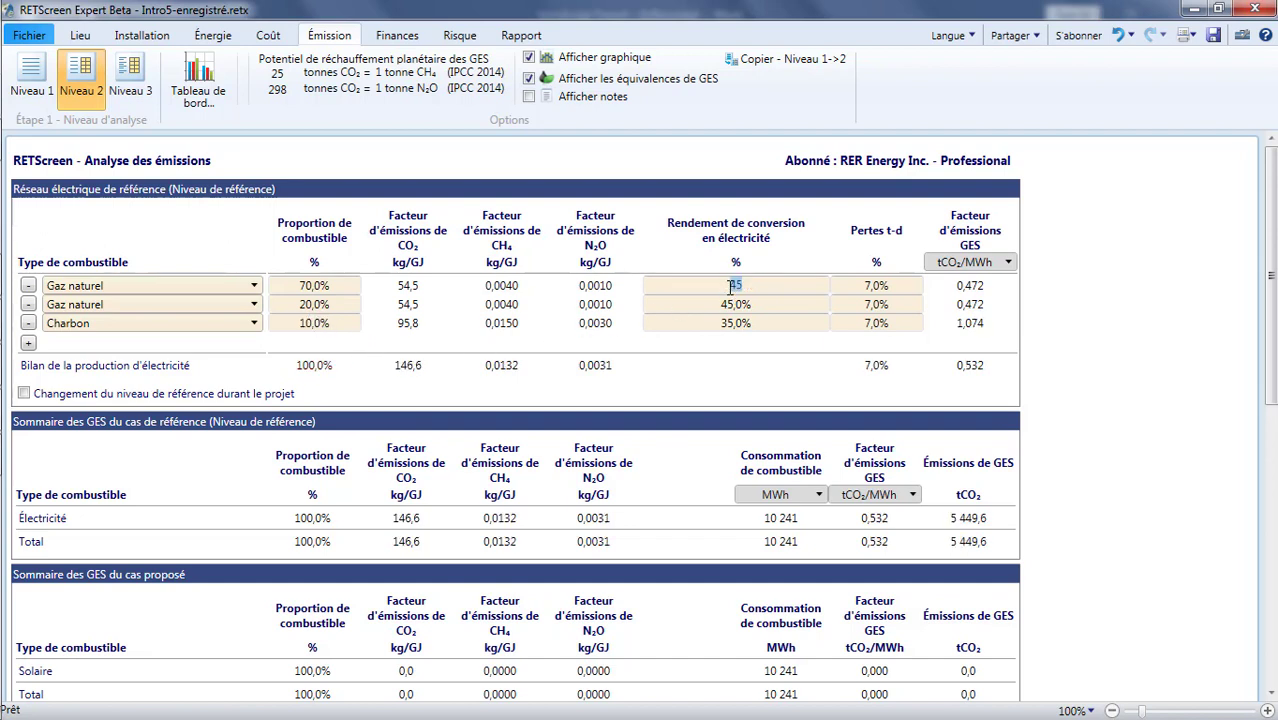
pyautogui.write('55')
pyautogui.click(749, 303)
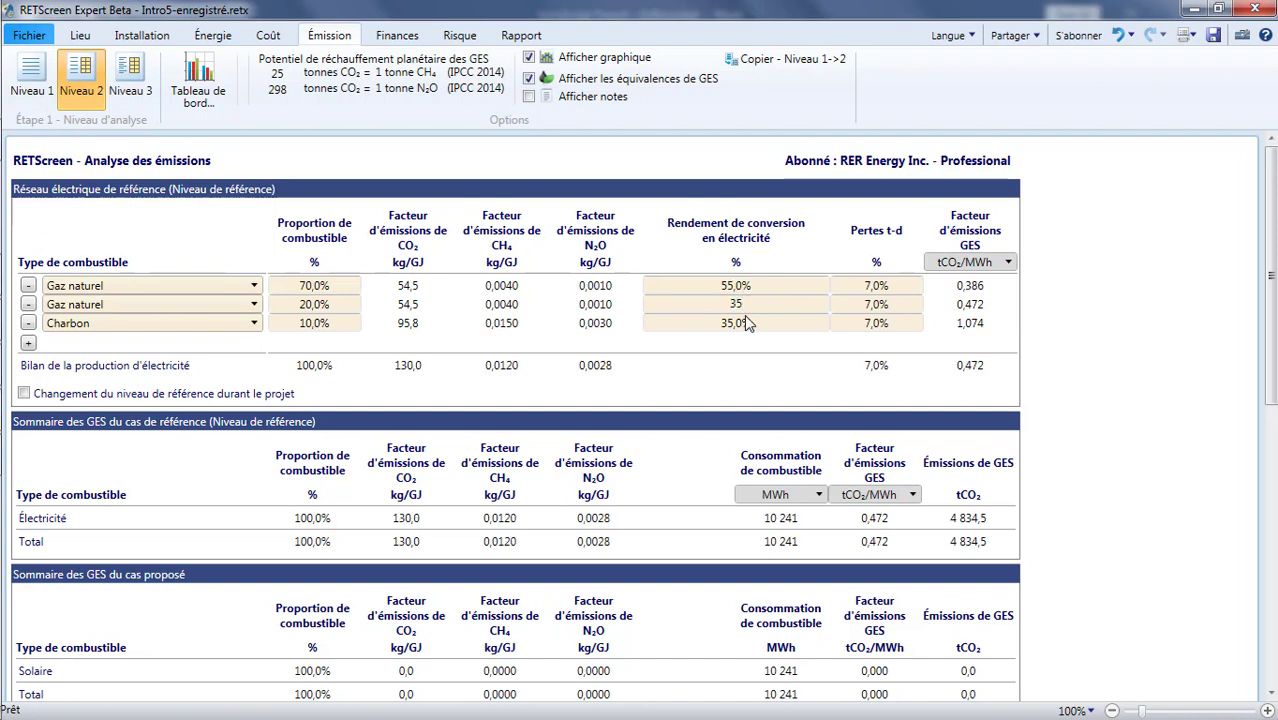
pyautogui.click(735, 358)
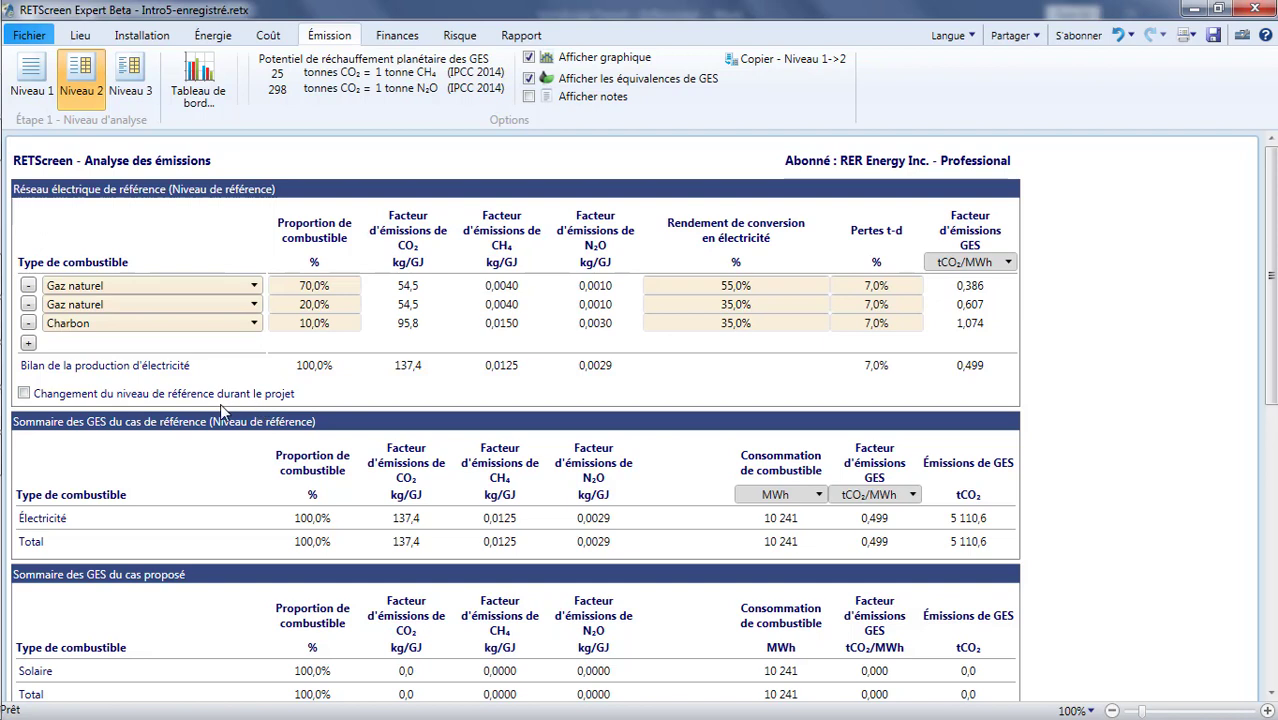
# Step: Enable a baseline change during the project, with a GHG emission factor change of -20 % in year 6
pyautogui.click(24, 393)
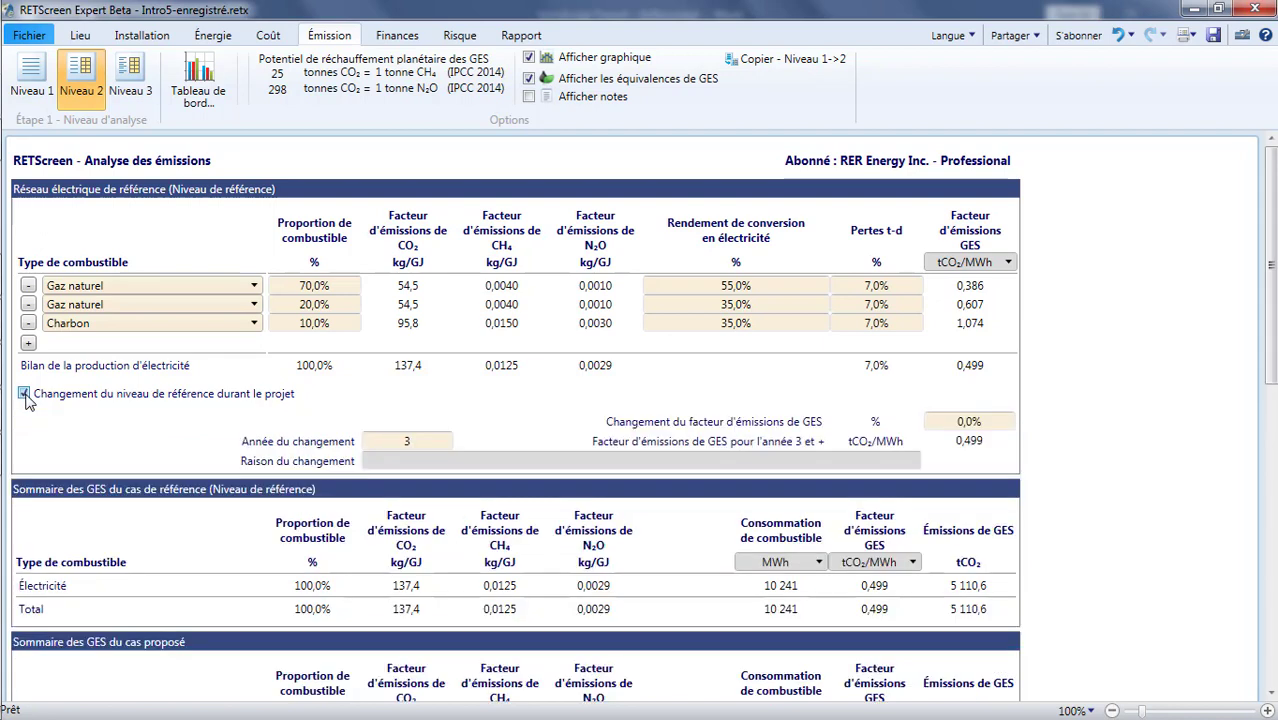
pyautogui.click(947, 420)
pyautogui.write('-2')
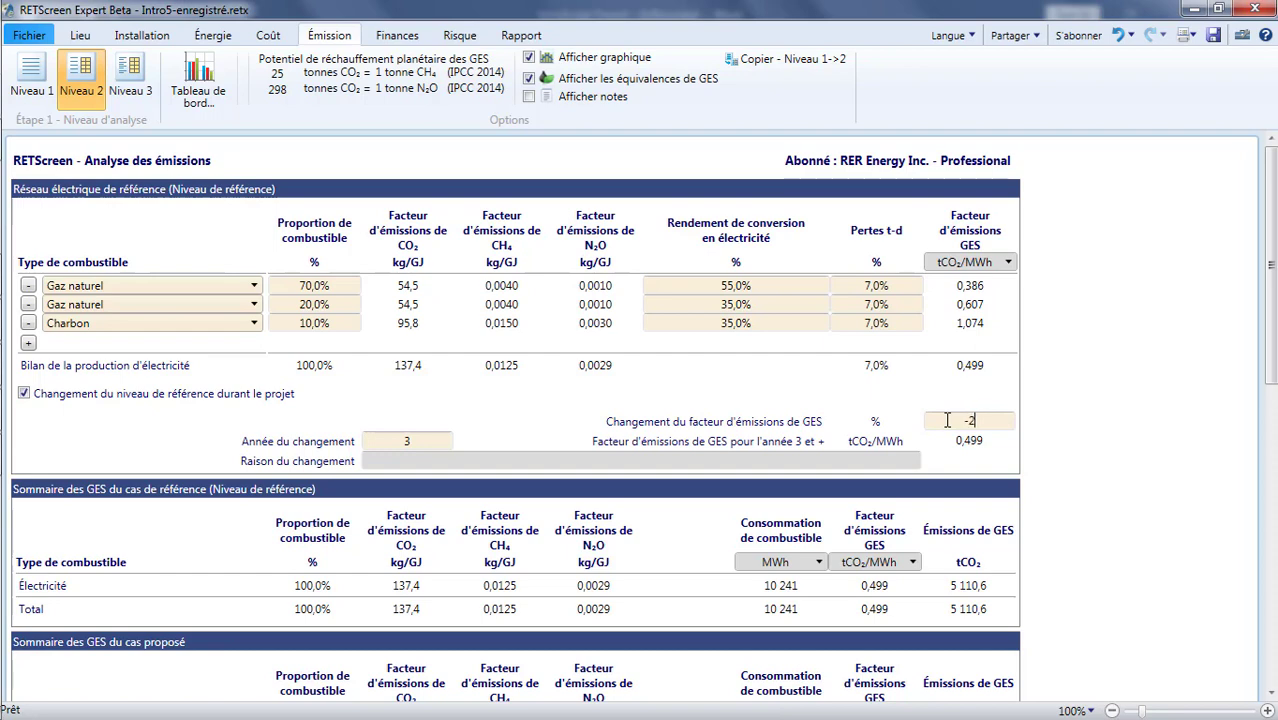
pyautogui.write('0')
pyautogui.click(416, 440)
pyautogui.write('6')
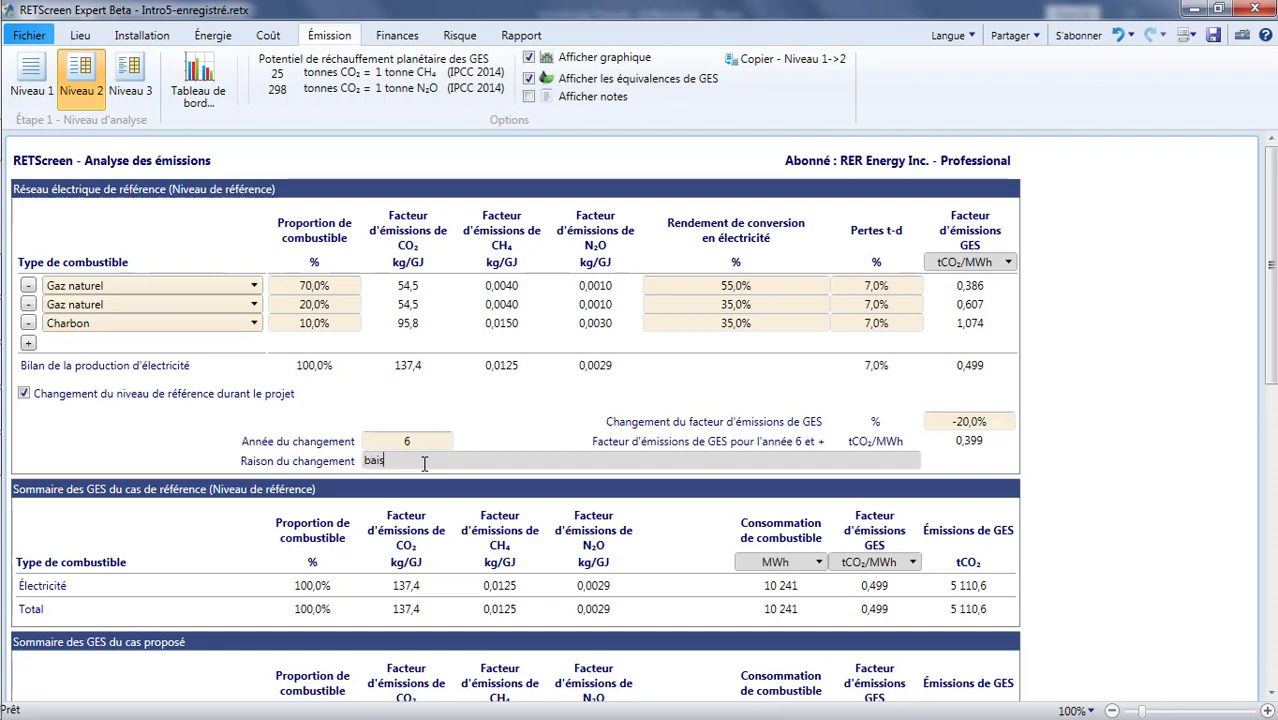
# Step: Enter "baisse de production d'électricité à partir du charbon" as the reason for the change and review the GHG reduction summary and revenue
pyautogui.click(424, 463)
pyautogui.write('baisse de production de')
pyautogui.write('électricité à partir du charbon')
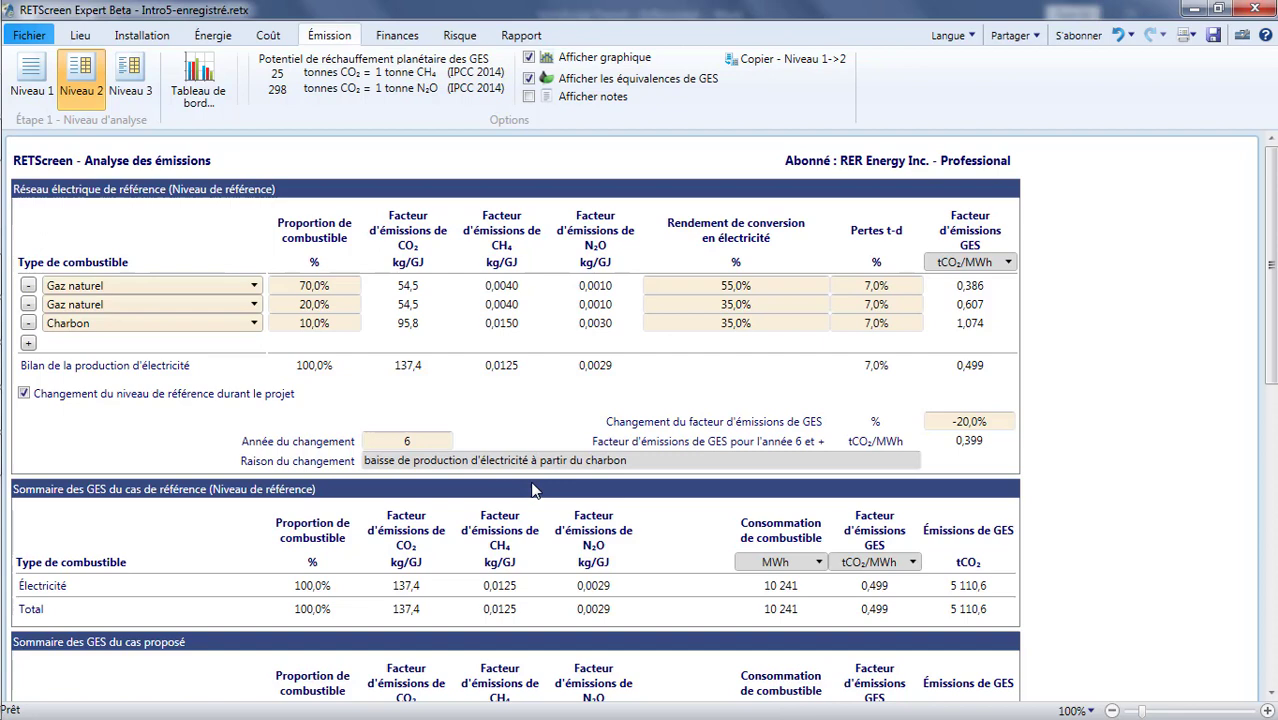
pyautogui.scroll(-10, 532, 490)
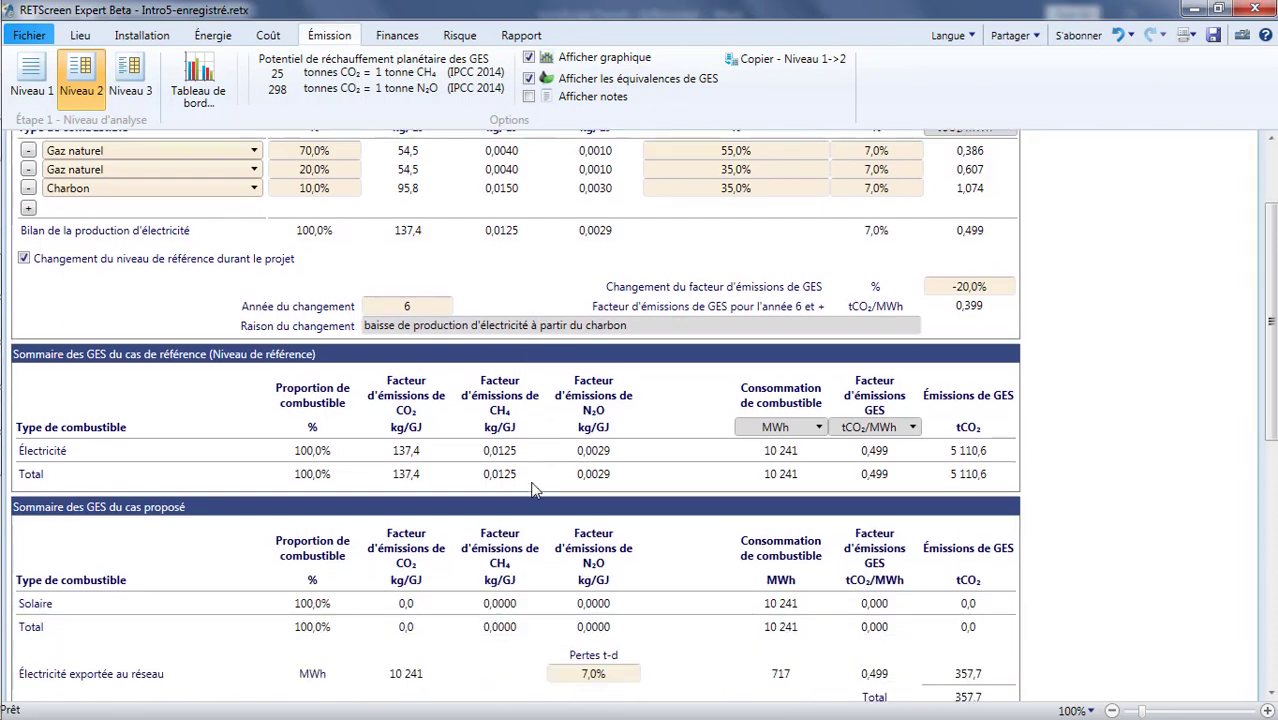
pyautogui.scroll(-2, 532, 490)
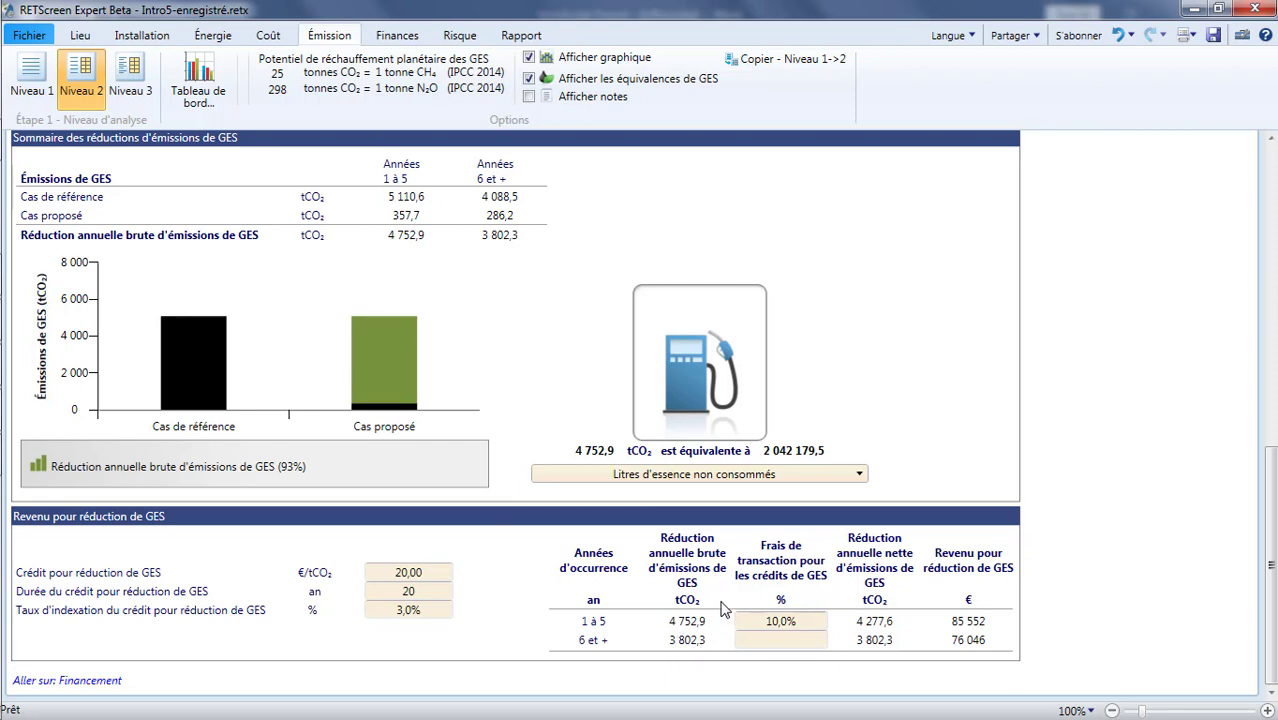
pyautogui.scroll(11, 720, 612)
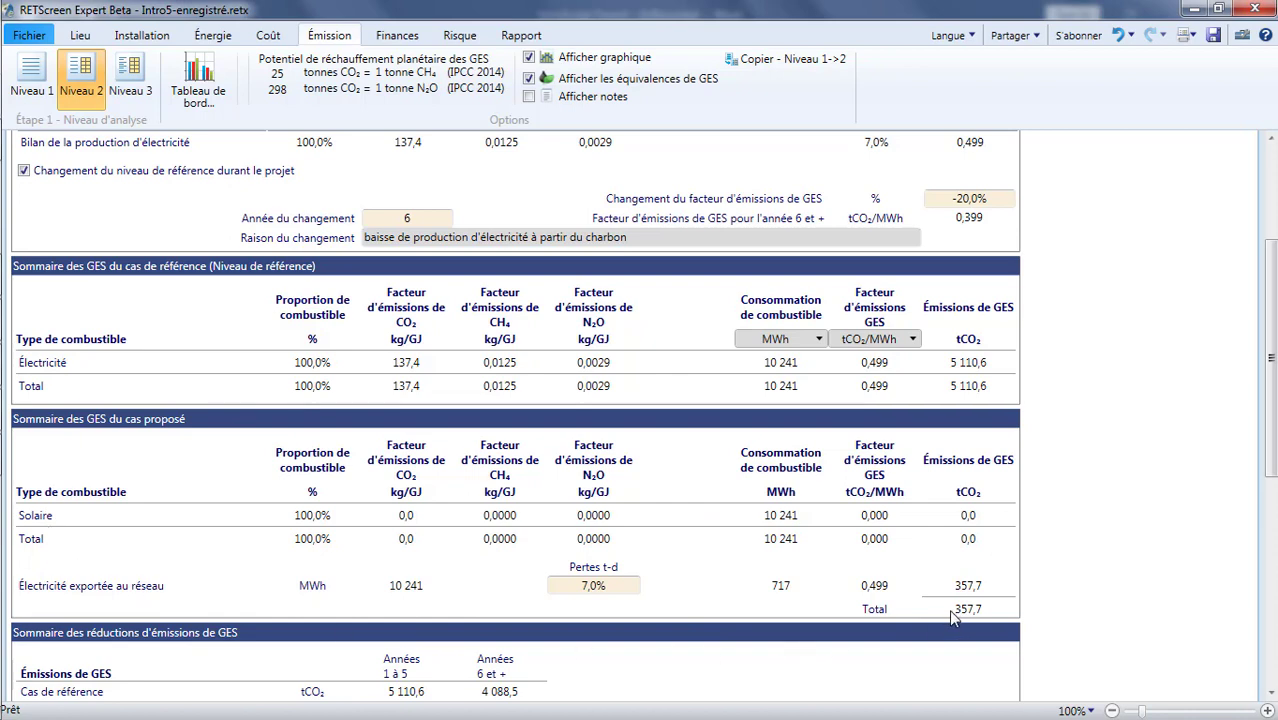
# Step: Include the Moteur à pistons system in the energy model and examine the reference and proposed case emissions
pyautogui.click(211, 38)
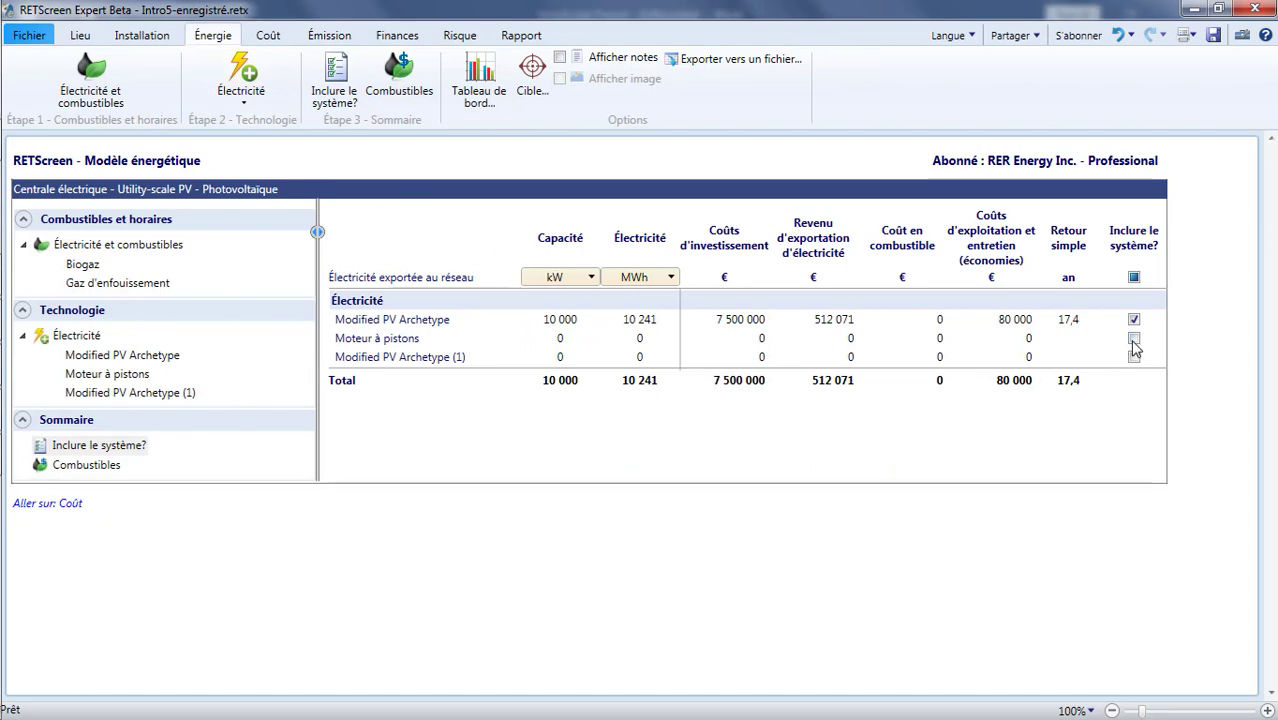
pyautogui.click(340, 40)
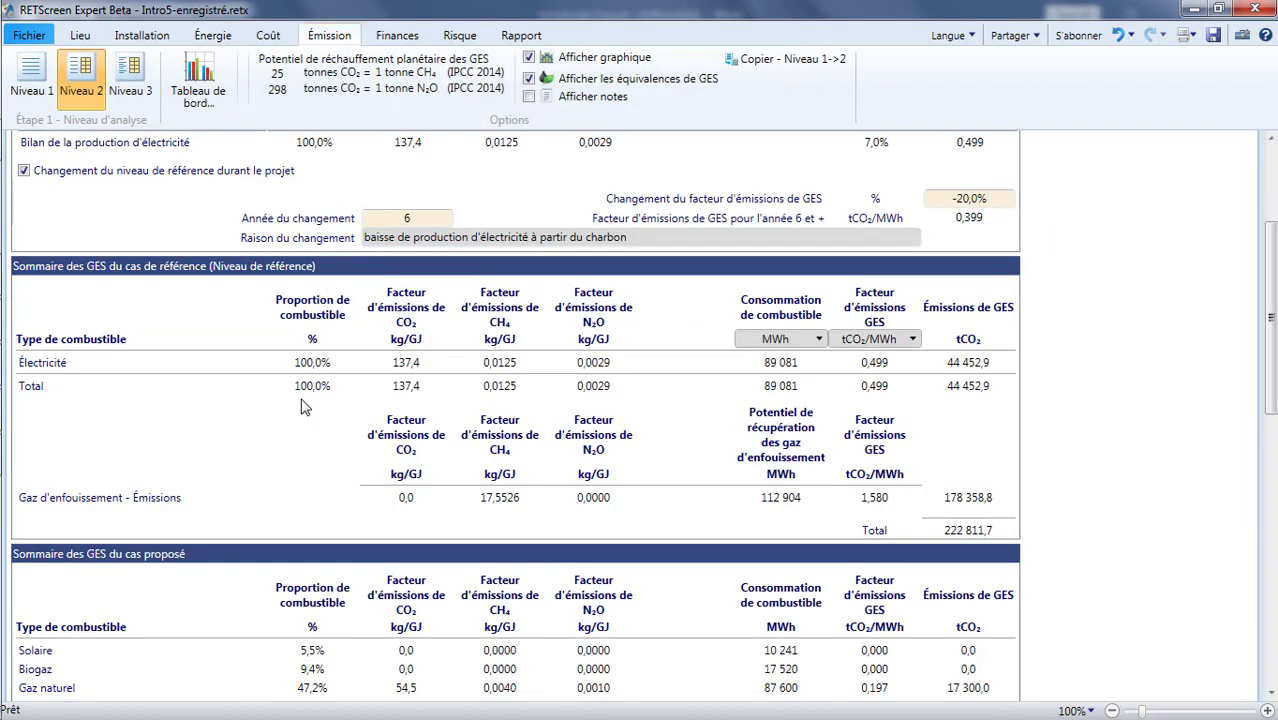
pyautogui.scroll(-1, 305, 413)
pyautogui.scroll(-1, 305, 413)
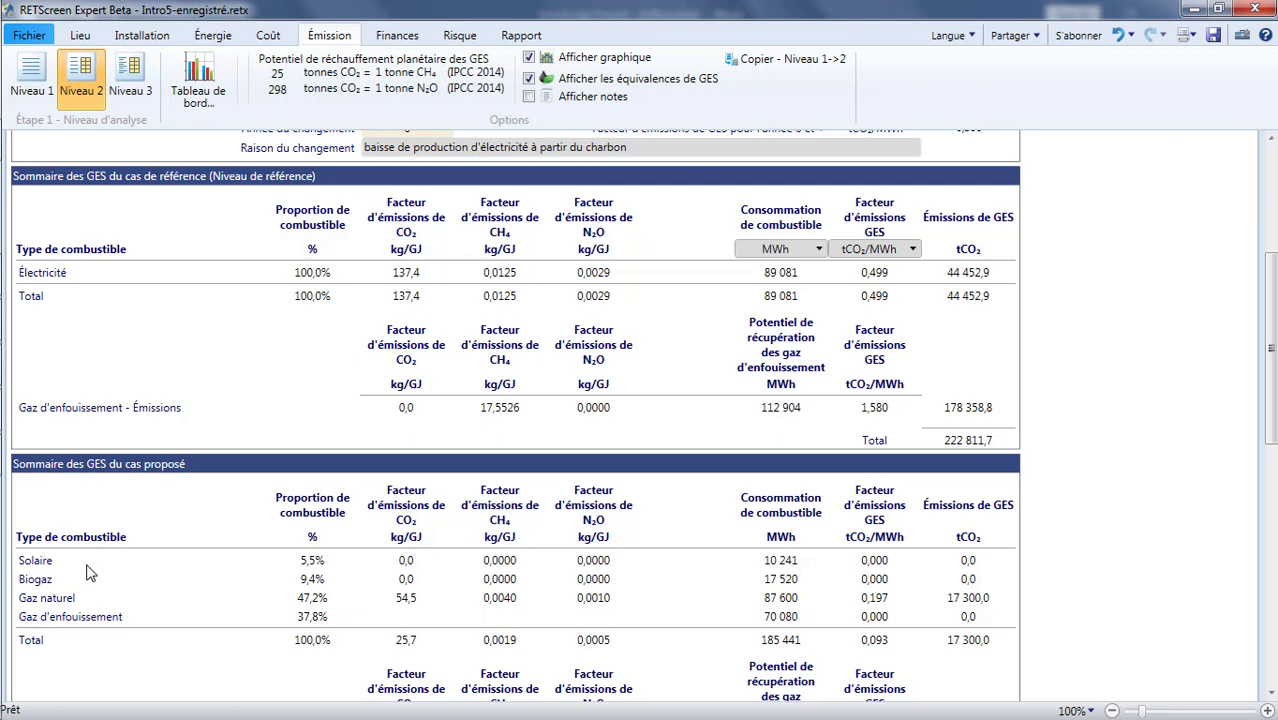
pyautogui.scroll(5, 86, 572)
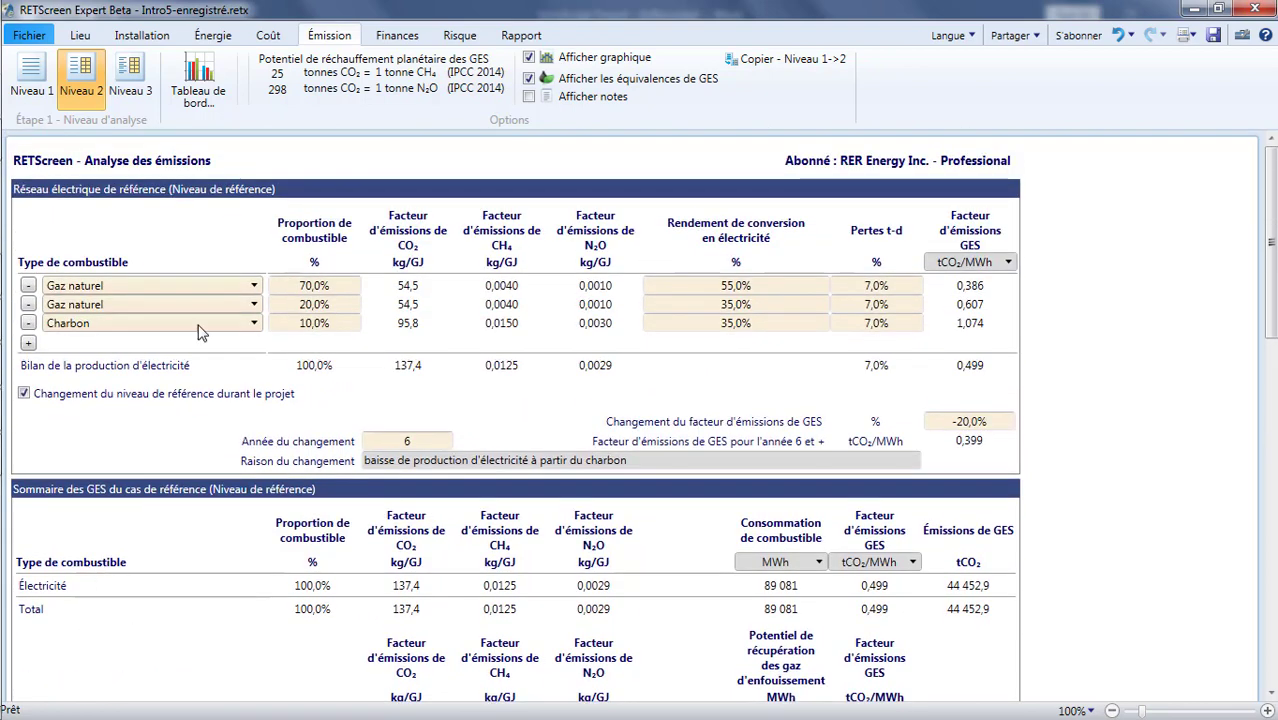
# Step: View the Niveau 3 emission analysis with its editable warming potentials and emission factors, and return to Niveau 2
pyautogui.click(135, 90)
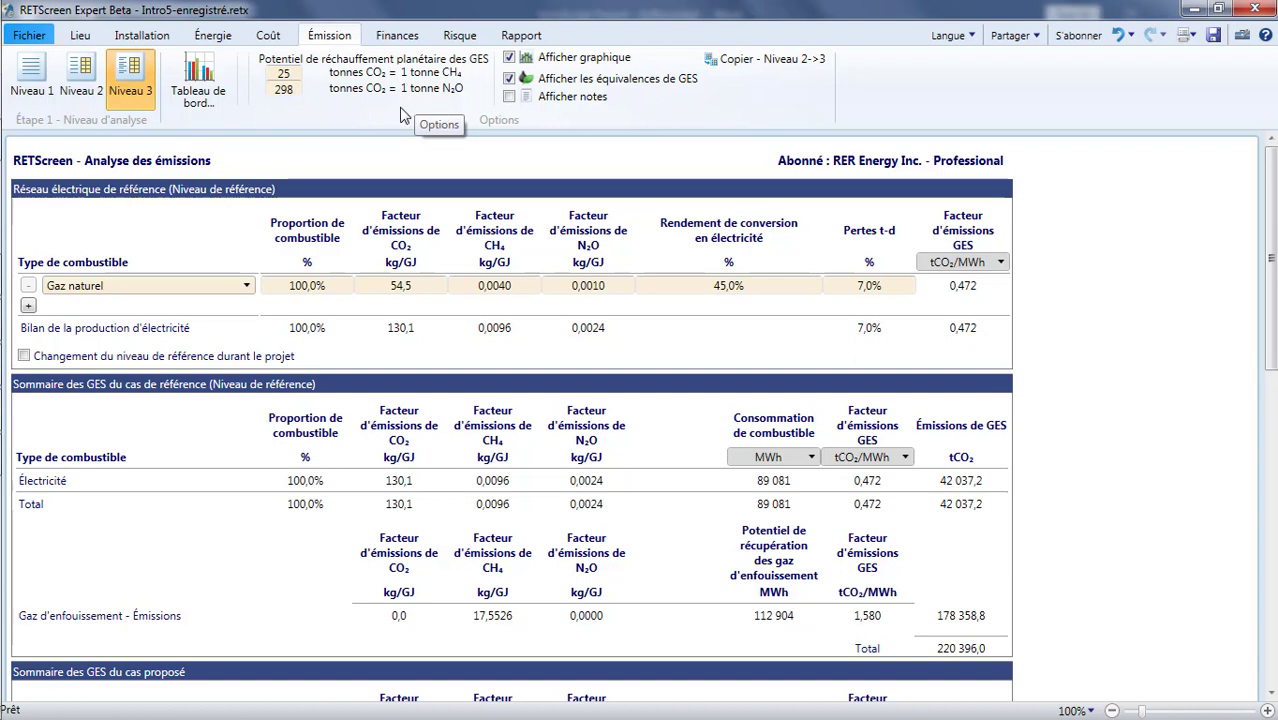
pyautogui.click(86, 91)
# Step: Exclude the Moteur à pistons system from the energy model and open the program's start page
pyautogui.click(207, 40)
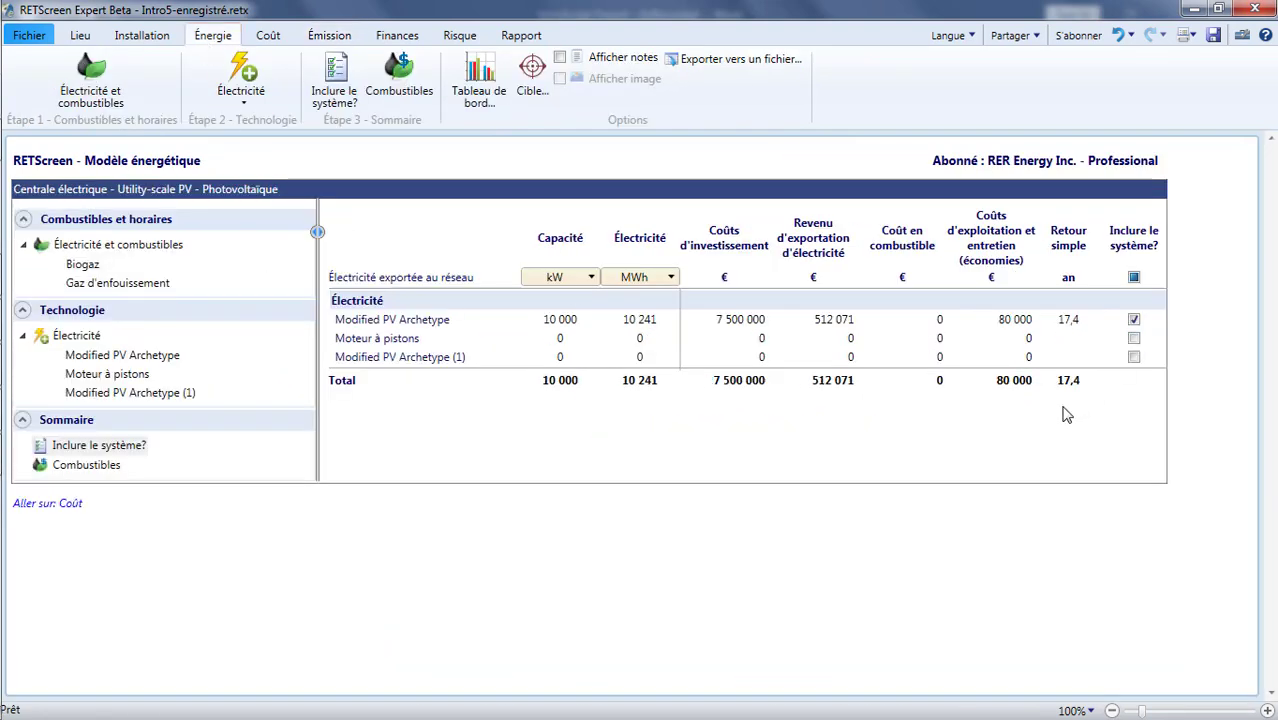
pyautogui.click(38, 38)
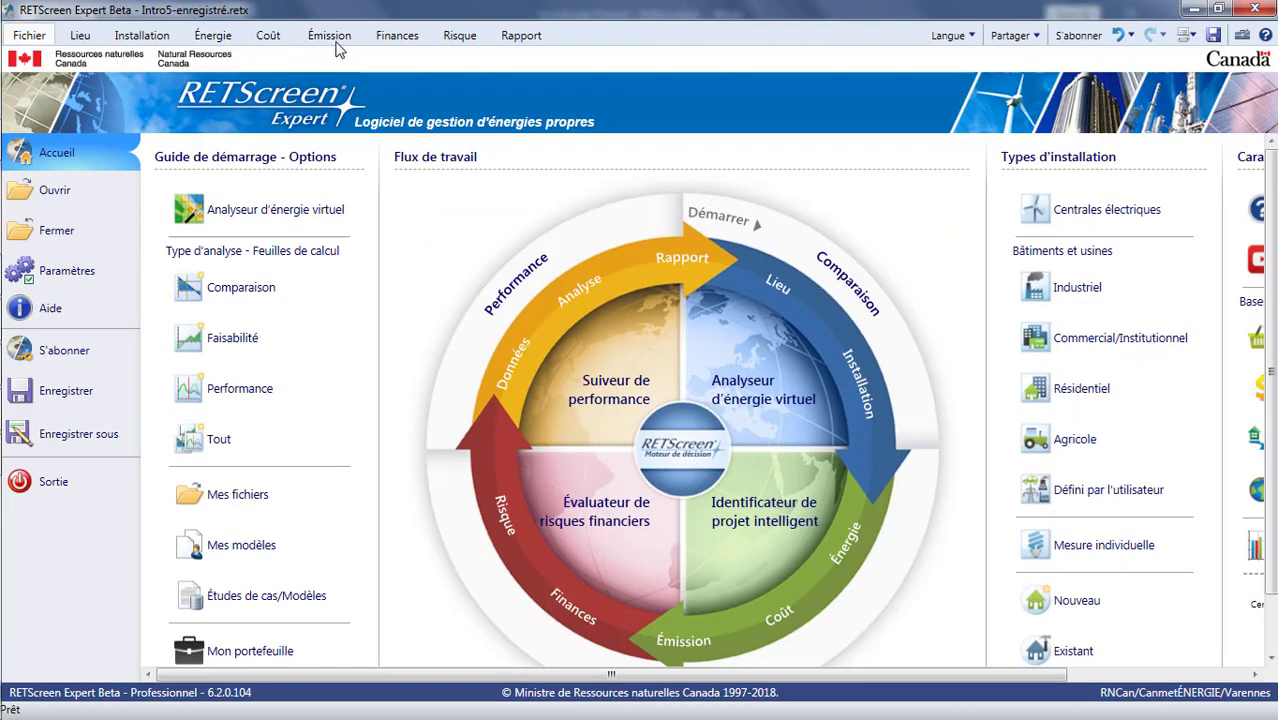